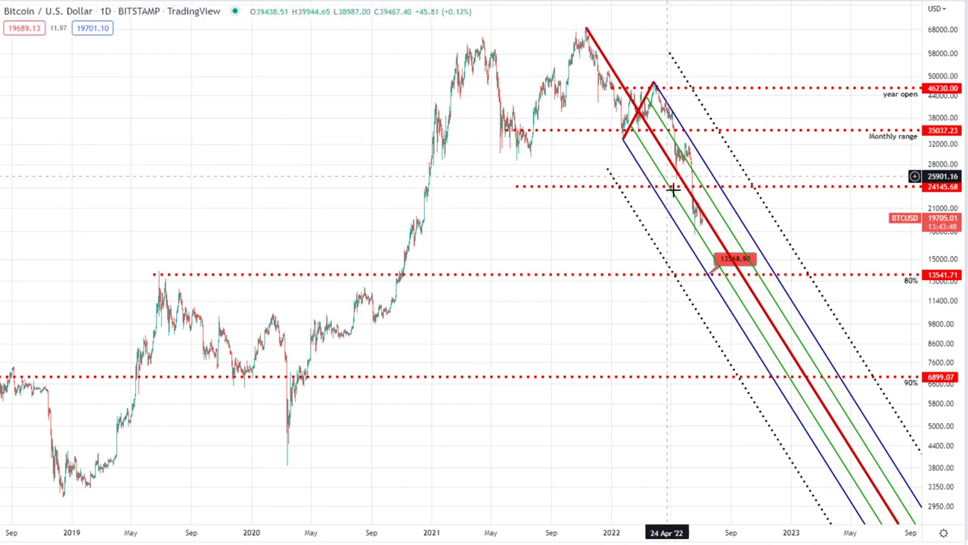
Switch the Bitcoin chart to the 4-hour interval and rescale it around the recent price action and the 80% level.
scroll(703, 211, "up", 2)
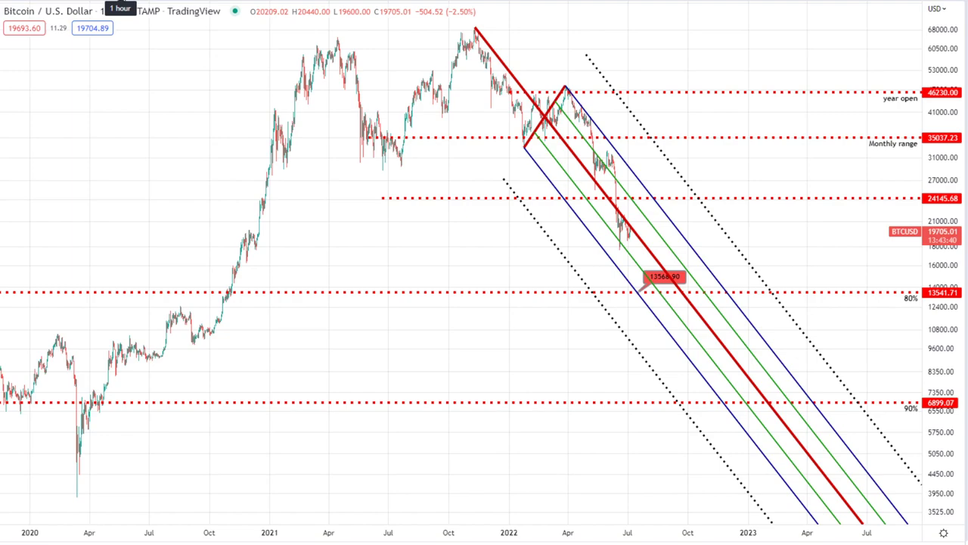
scroll(650, 217, "up", 2)
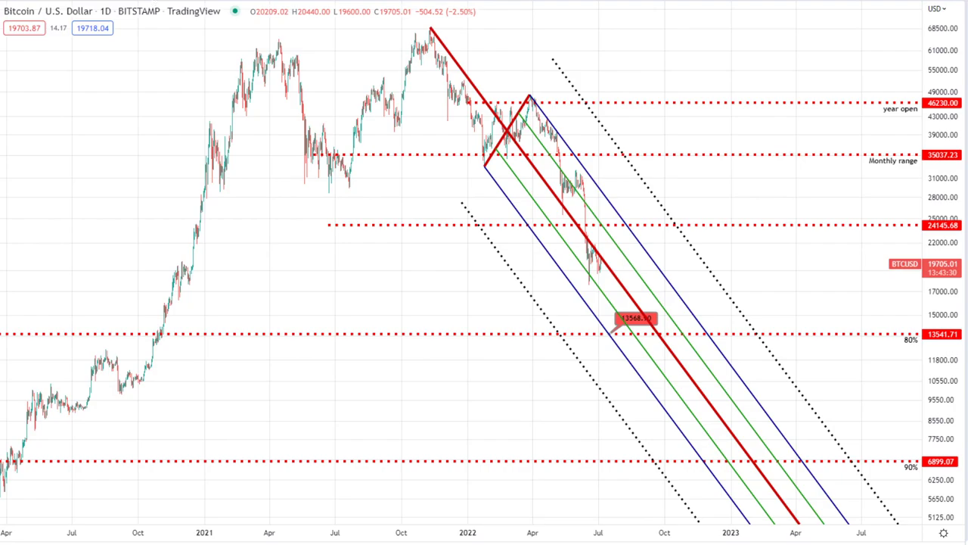
type("4h")
key("Return")
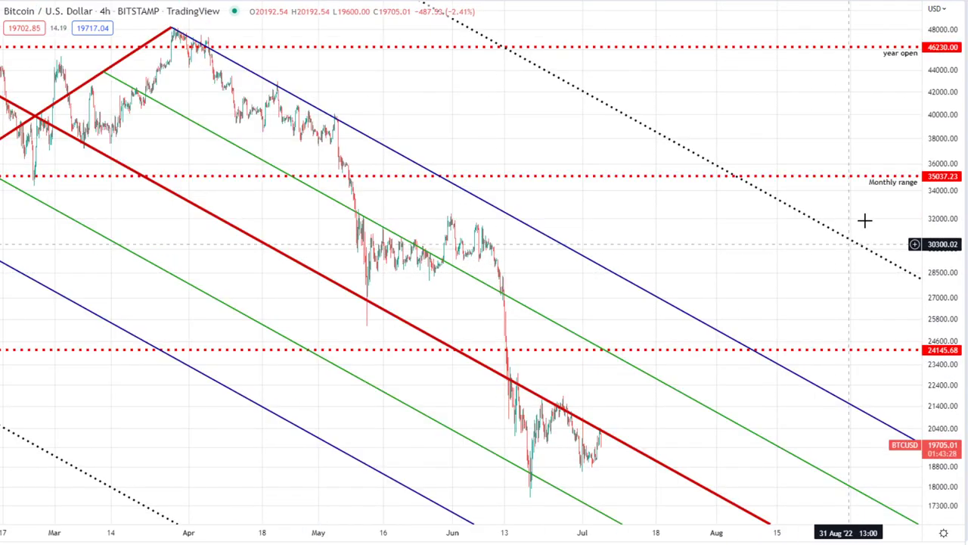
left_click_drag(947, 123, 945, 270)
left_click_drag(624, 363, 583, 244)
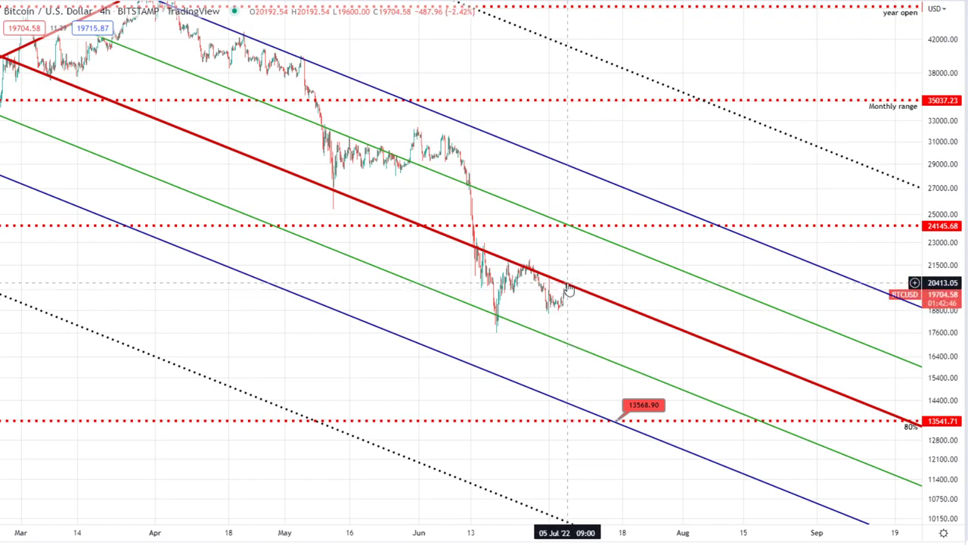
Step the chart down to the 1-hour and then the 15-minute interval, framing recent price beneath the falling red median line.
type("60")
key("Return")
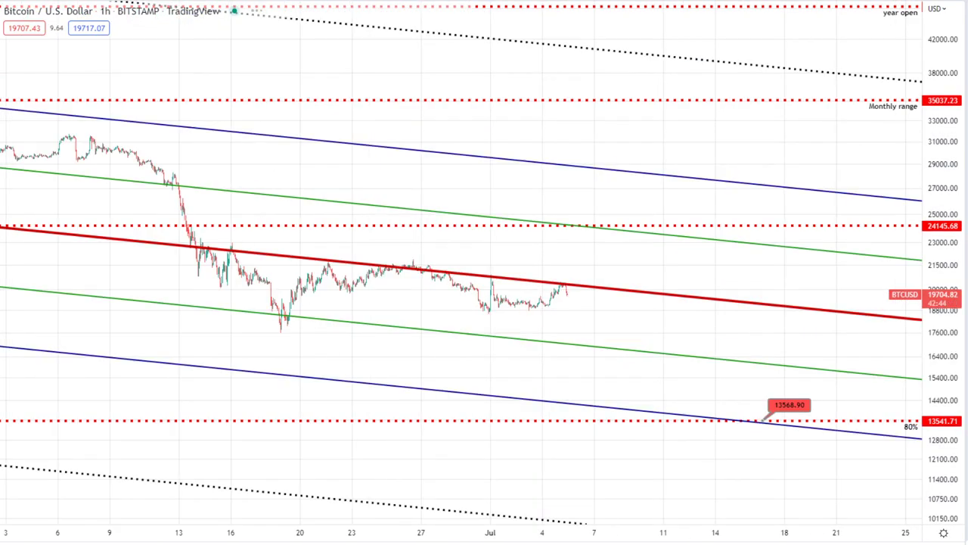
type("15")
key("Return")
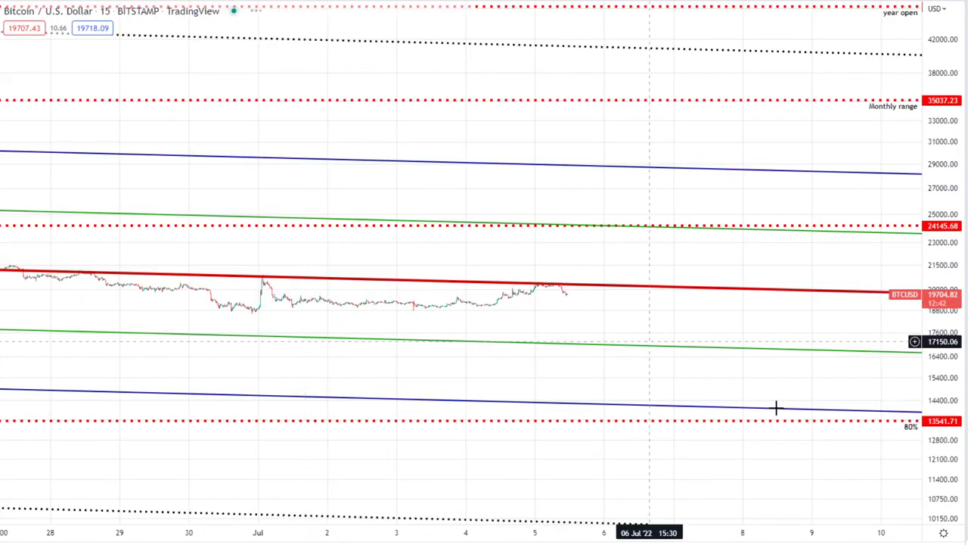
left_click(943, 542)
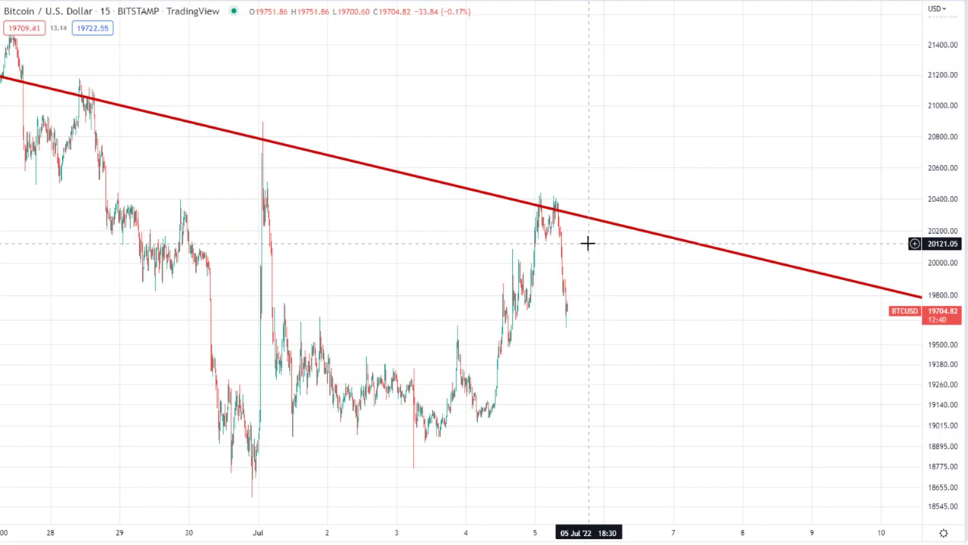
scroll(650, 247, "down", 3)
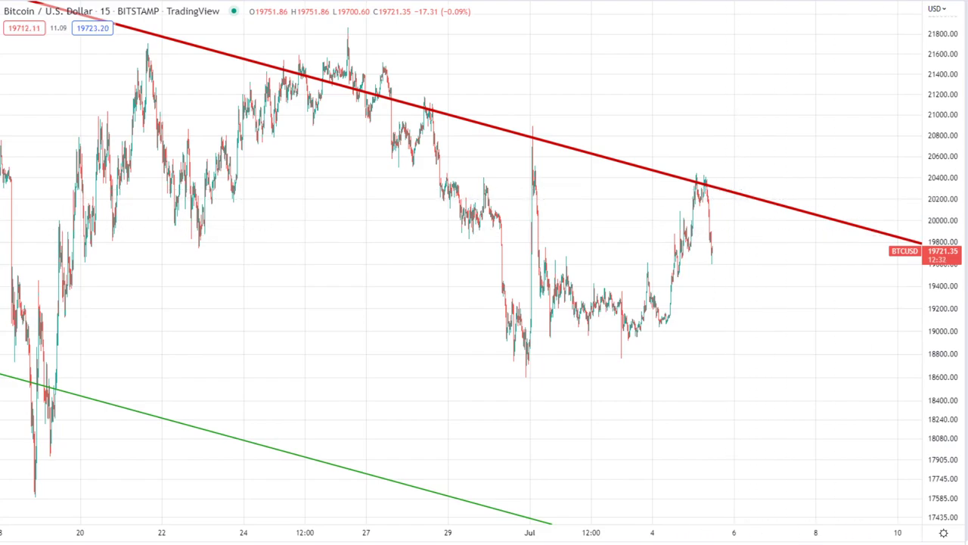
Restore the removed short-term rising pitchfork on the 15-minute chart and frame it together with the falling median line.
key("ctrl+z")
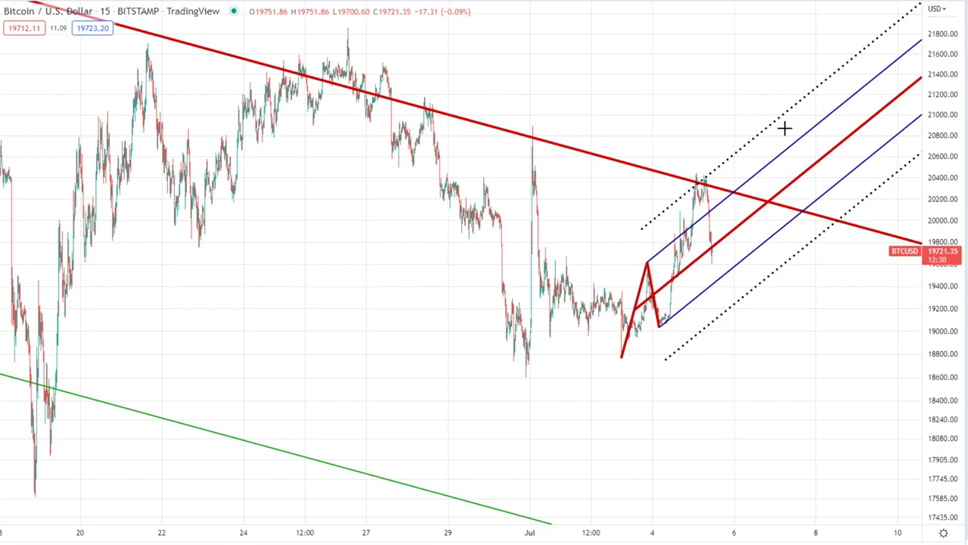
scroll(702, 324, "up", 5)
left_click_drag(951, 243, 951, 313)
left_click_drag(643, 468, 626, 421)
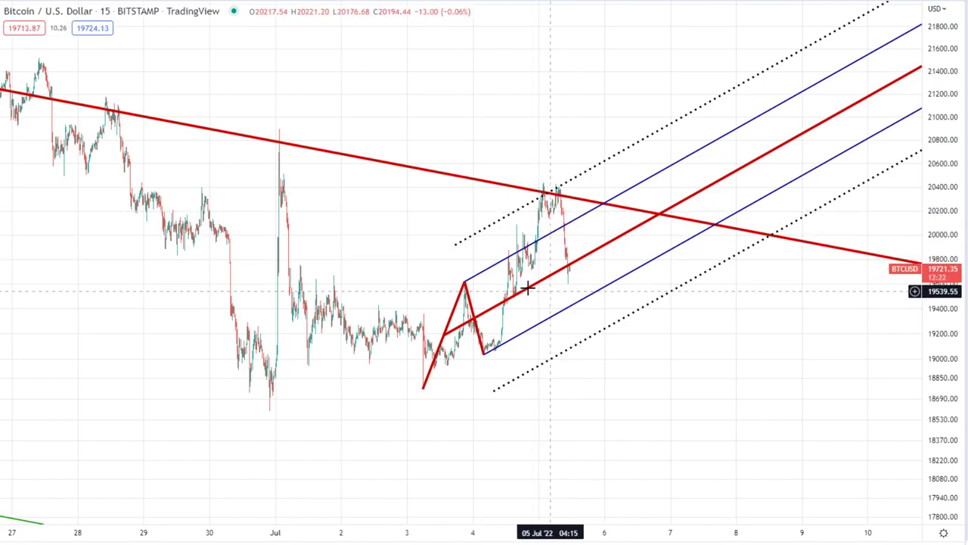
left_click(461, 341)
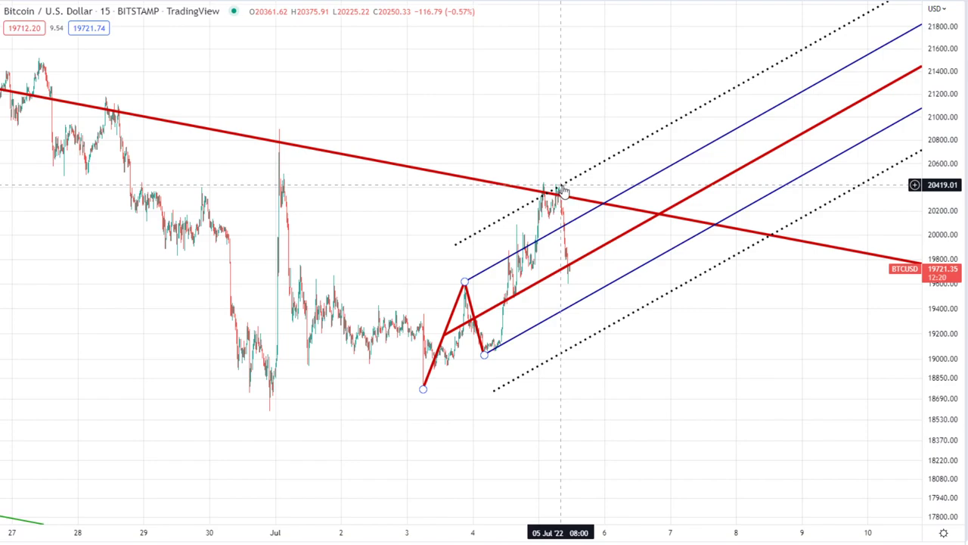
left_click(543, 269)
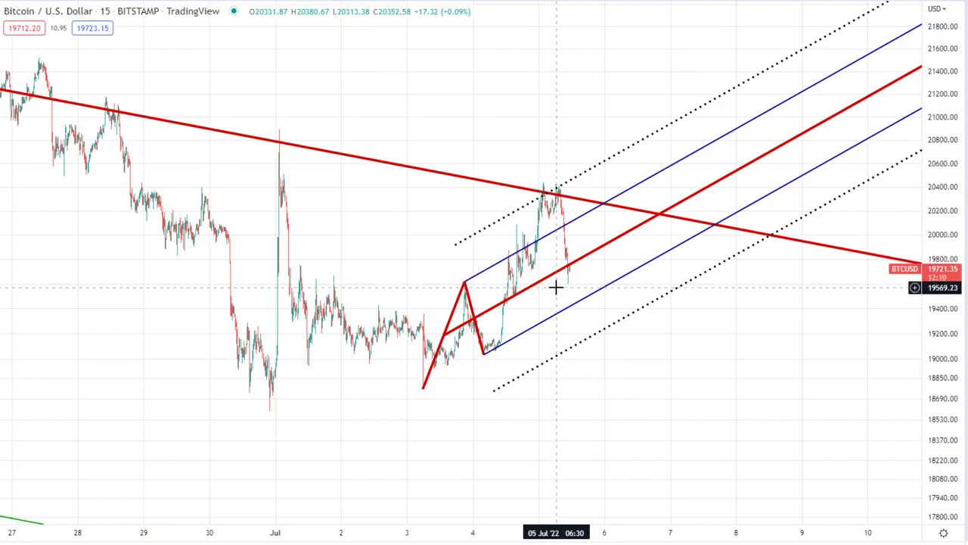
Examine how price interacts with the short-term rising pitchfork's median and outer lines, close up and against the previous weeks.
scroll(596, 286, "up", 2)
scroll(597, 286, "up", 3)
left_click_drag(471, 381, 856, 283)
scroll(819, 289, "up", 6)
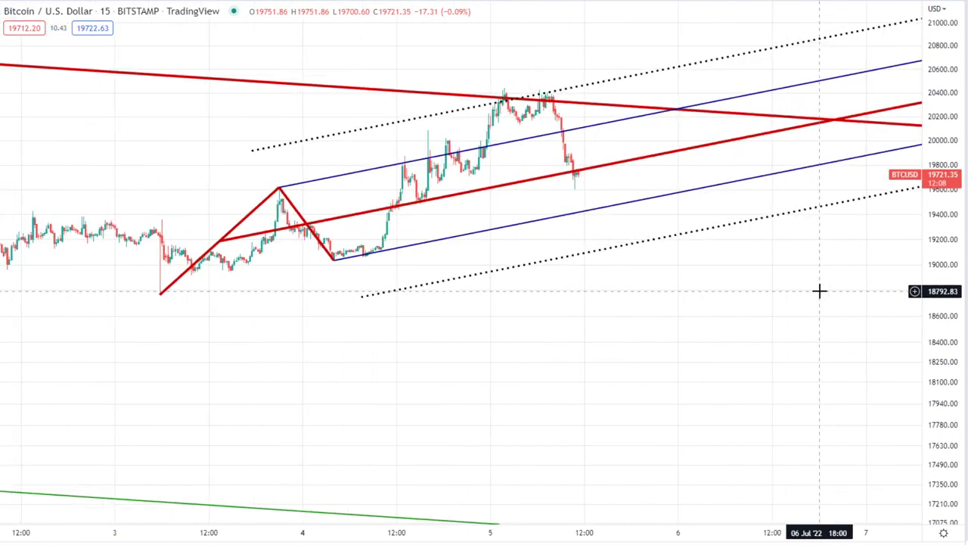
left_click_drag(944, 402, 945, 354)
left_click_drag(724, 306, 747, 316)
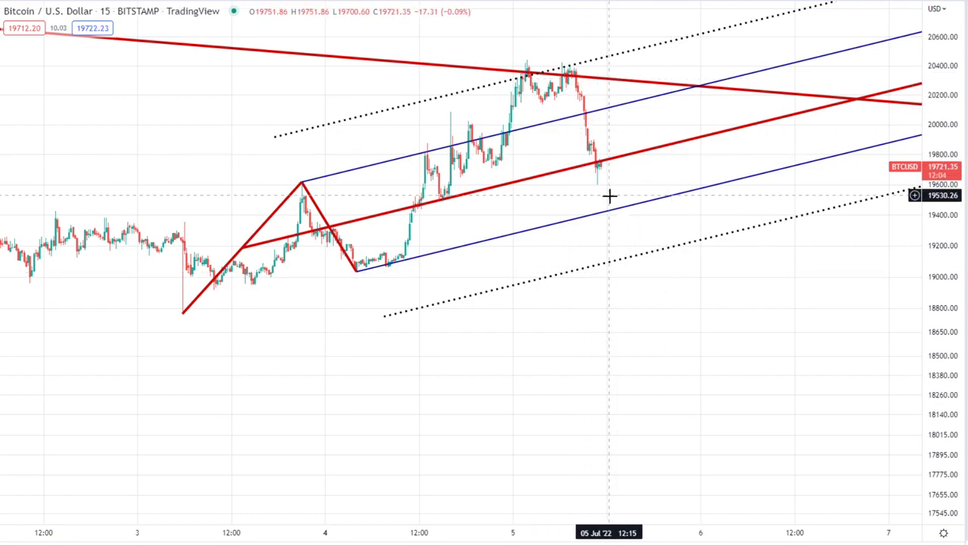
scroll(613, 222, "down", 3)
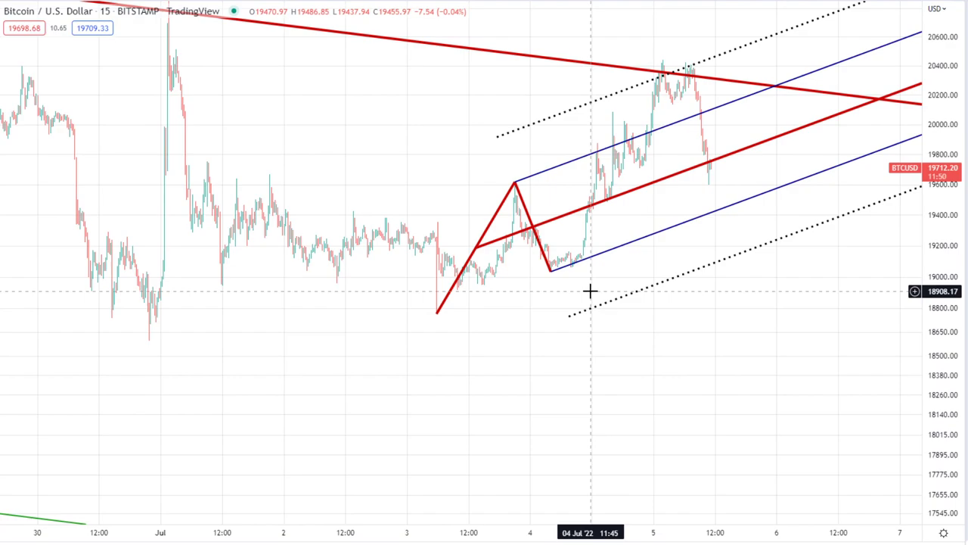
scroll(590, 291, "down", 3)
scroll(590, 291, "down", 3)
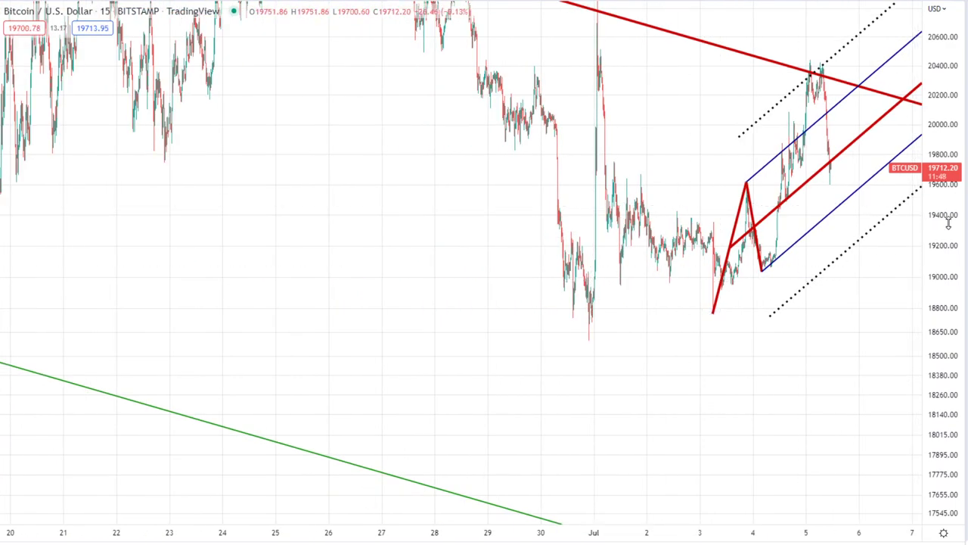
left_click_drag(852, 317, 721, 311)
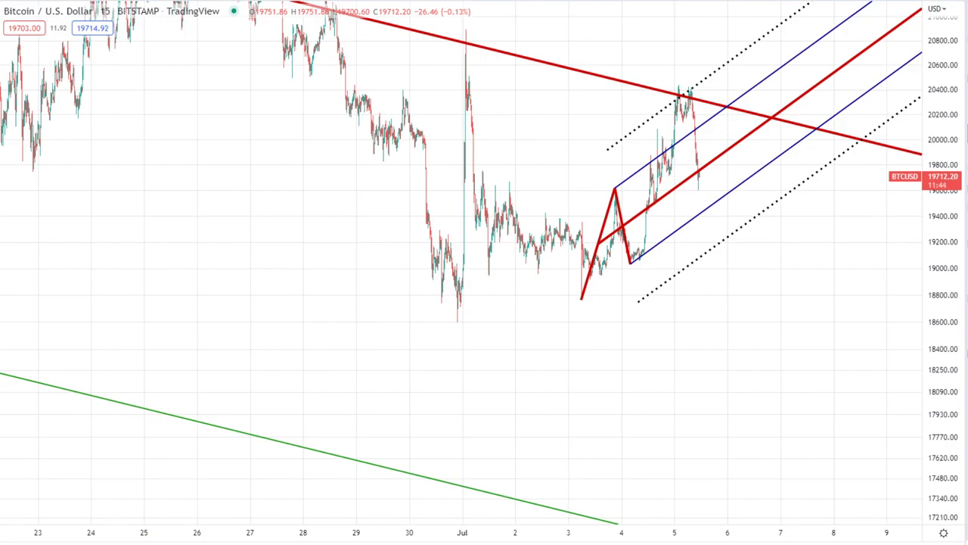
Open the Ethereum / U.S. Dollar chart on the 1-hour interval and rescale it to fit price between the green and blue lines.
key("Down")
scroll(871, 194, "down", 5)
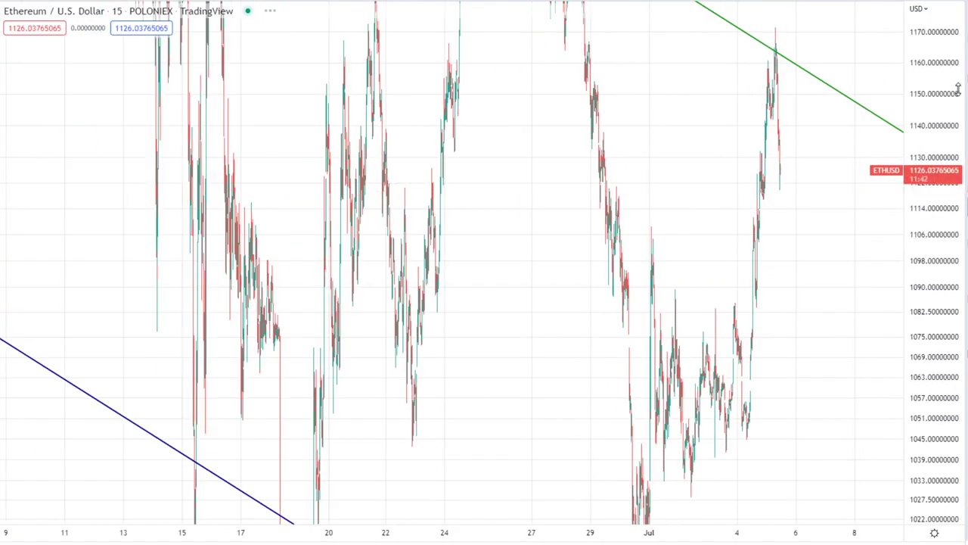
left_click_drag(958, 89, 927, 514)
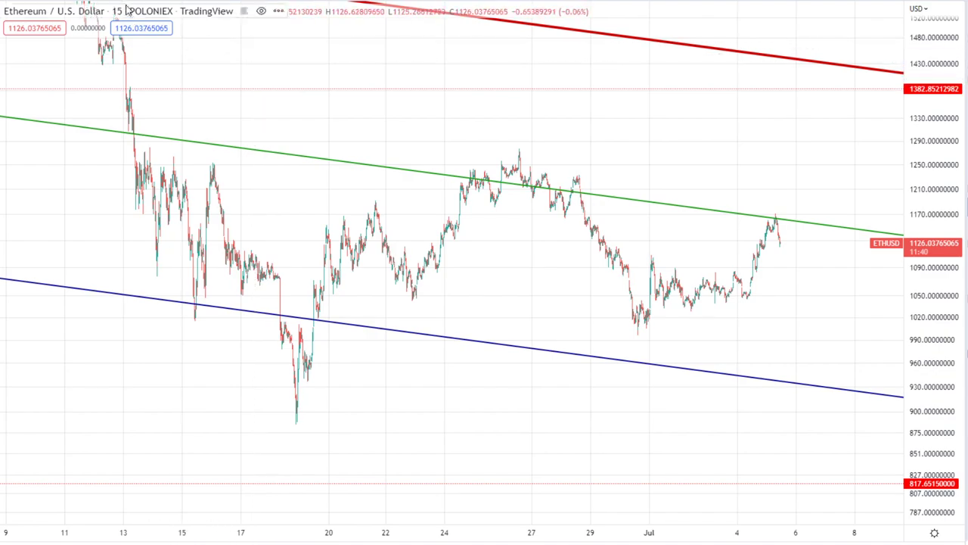
key("1")
key("h")
key("Return")
scroll(845, 160, "up", 4)
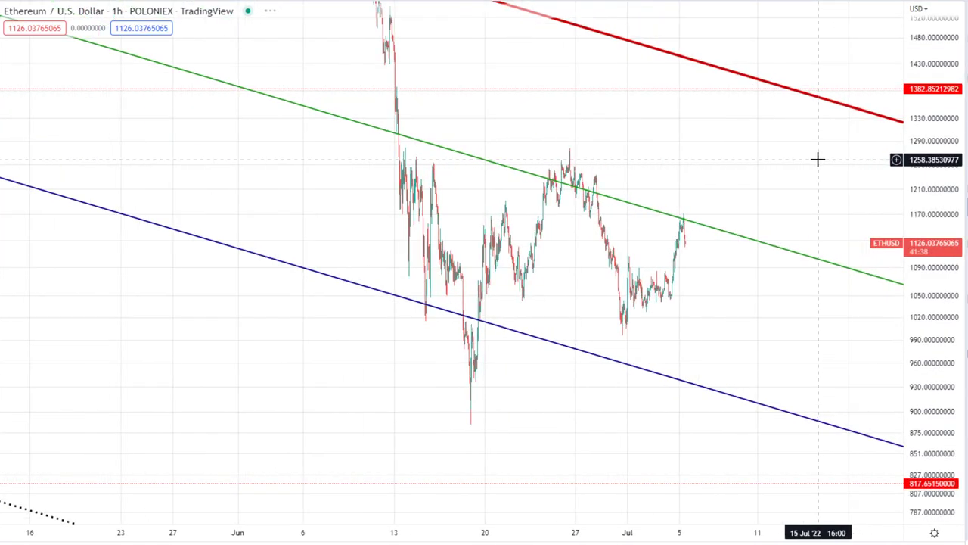
scroll(694, 174, "up", 2)
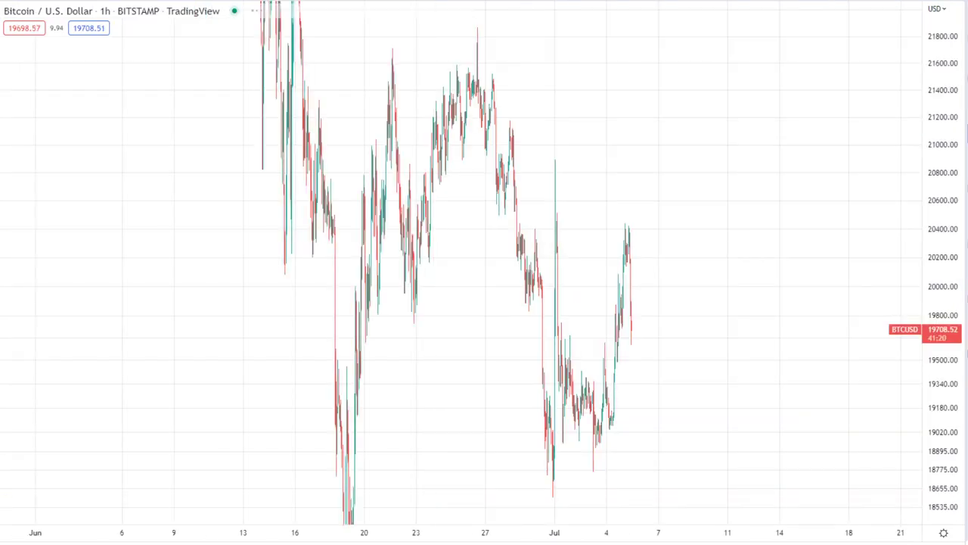
Return to the 4-hour Bitcoin chart and delete the short-term rising pitchfork.
left_click_drag(956, 110, 955, 454)
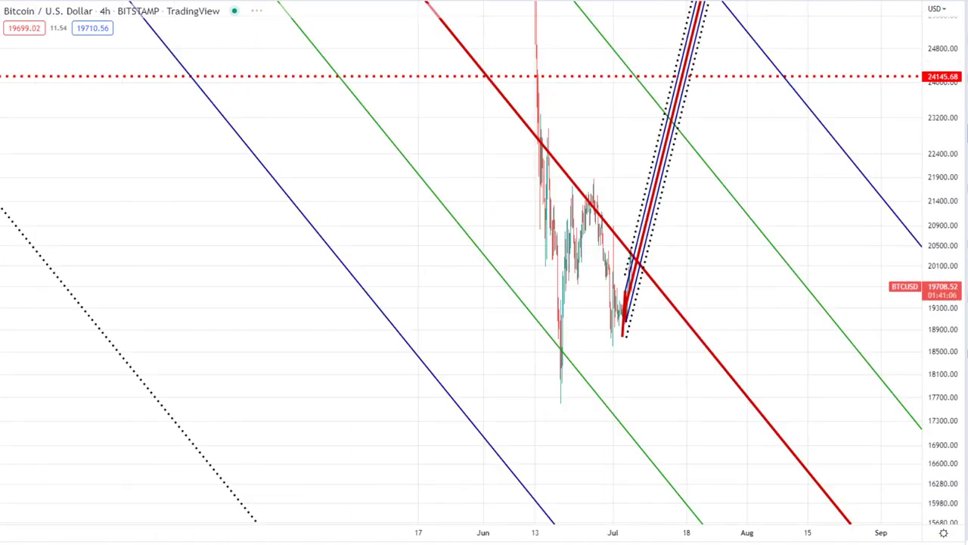
left_click_drag(938, 126, 952, 409)
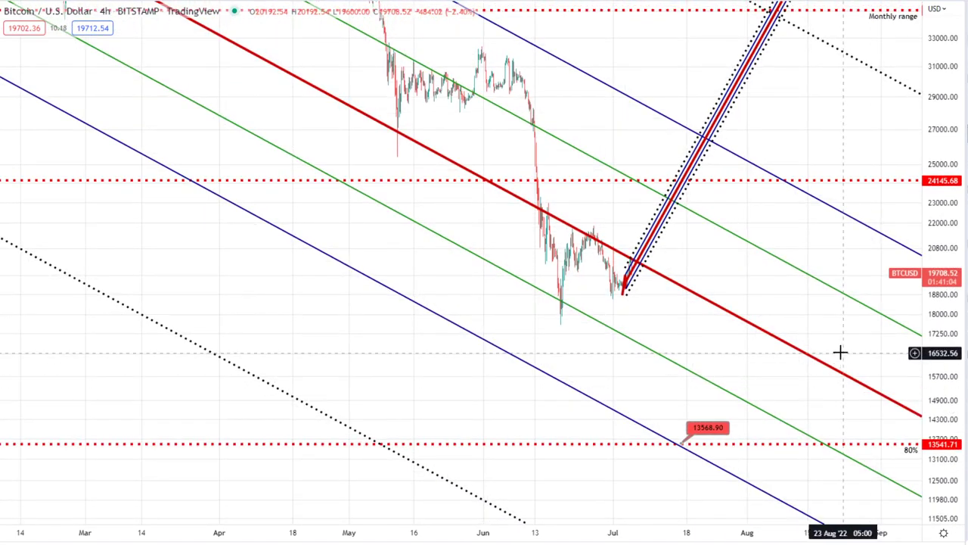
left_click(660, 230)
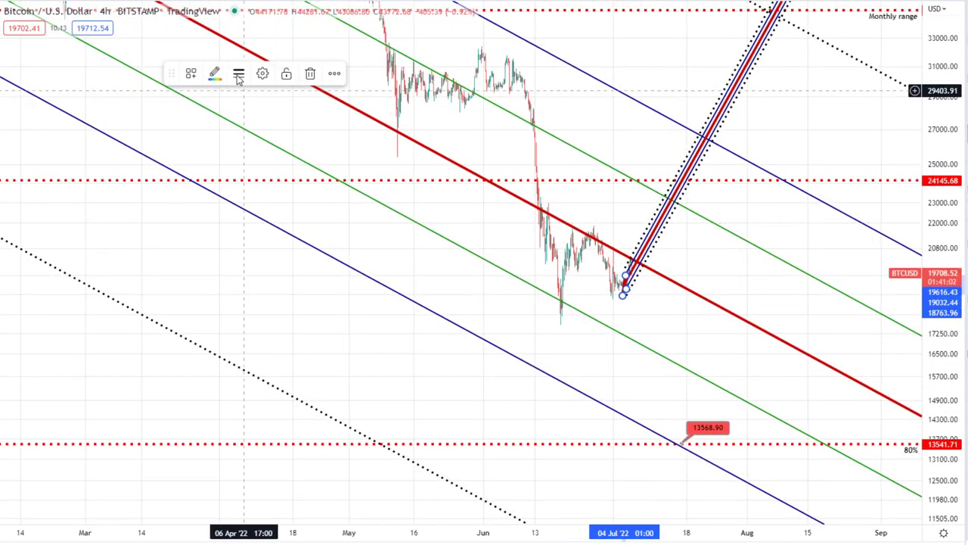
left_click(308, 74)
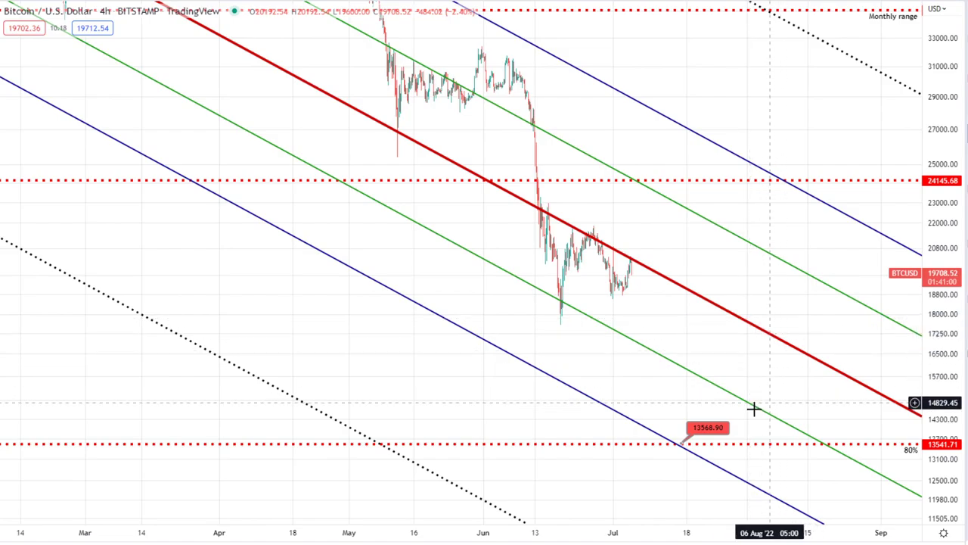
Switch the Bitcoin chart to the daily interval and fit the long-term history with the 80% and 90% levels.
left_click_drag(419, 315, 488, 315)
scroll(488, 314, "down", 3)
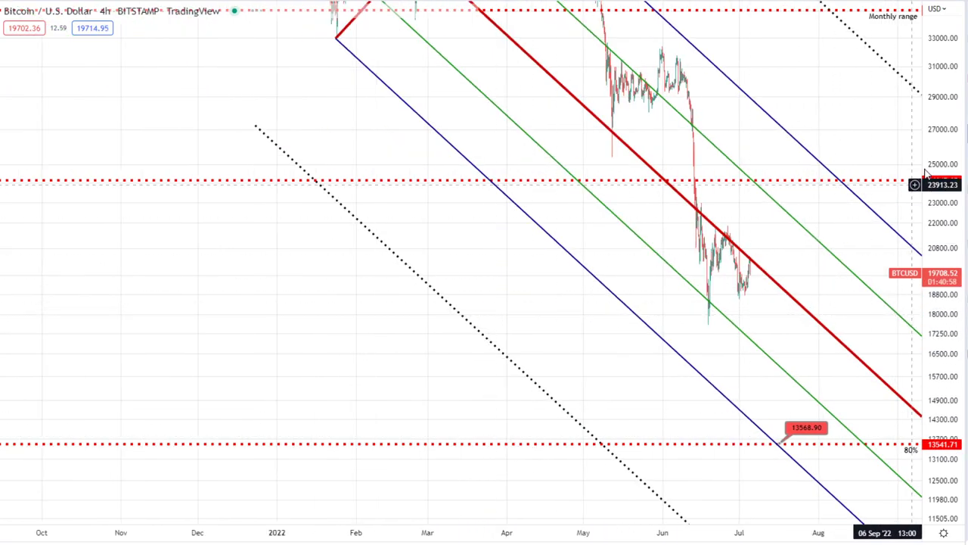
left_click_drag(946, 106, 938, 376)
scroll(704, 246, "down", 3)
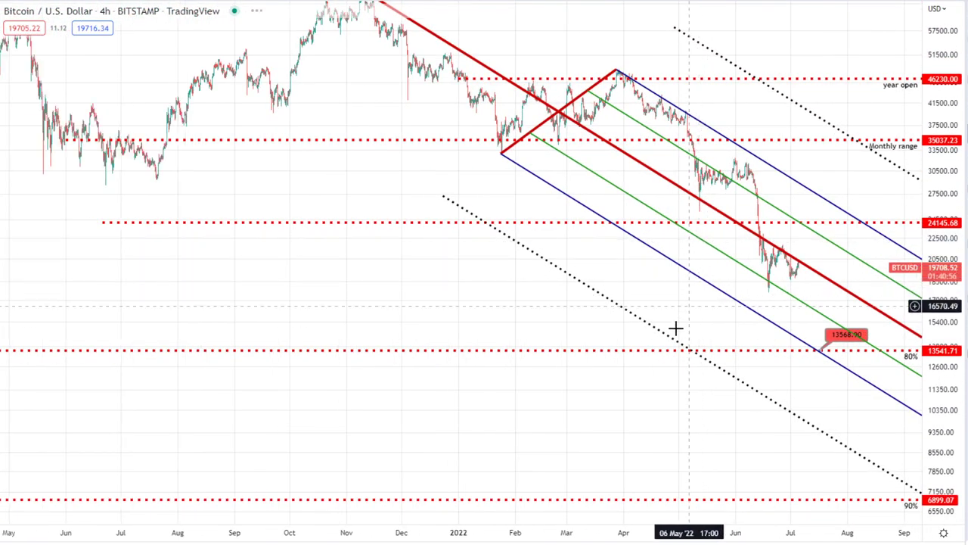
left_click_drag(655, 464, 573, 441)
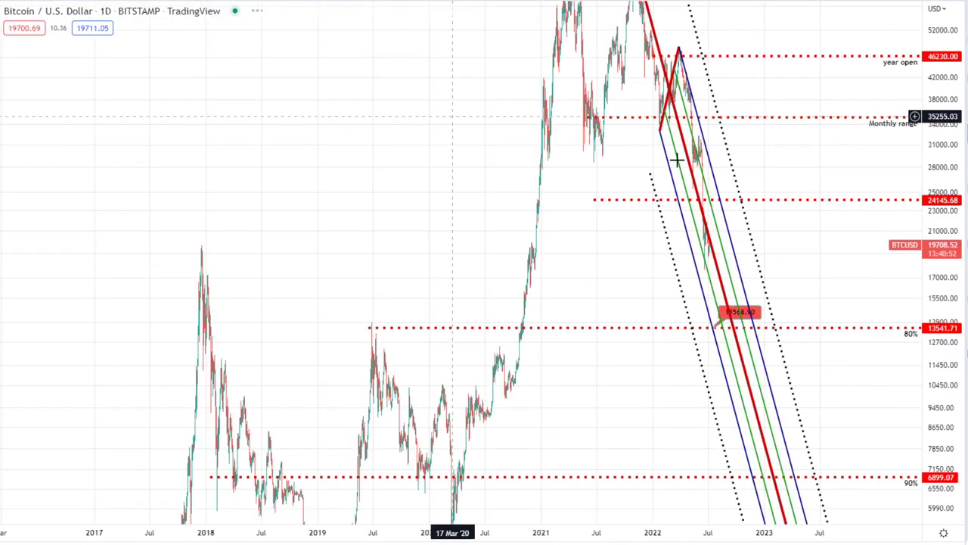
left_click_drag(953, 89, 693, 361)
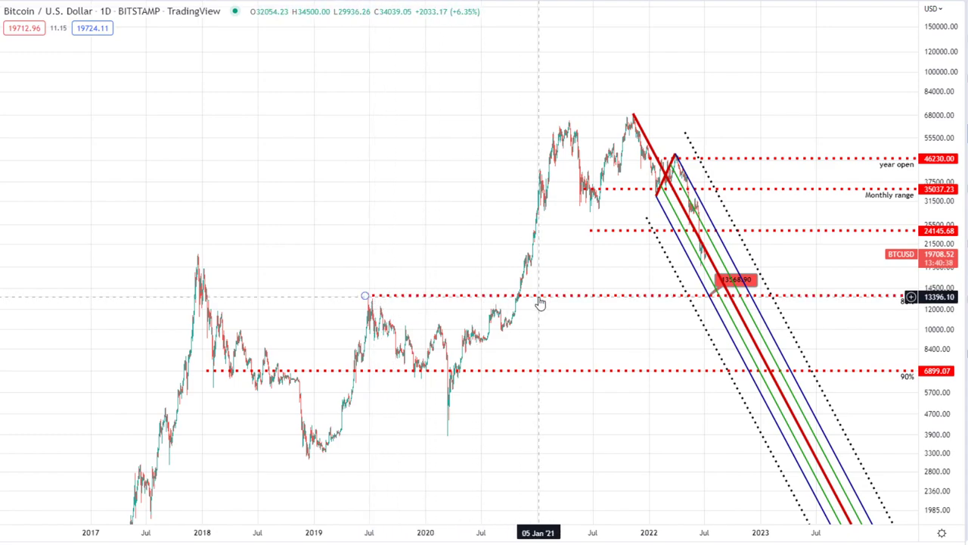
scroll(742, 272, "up", 4)
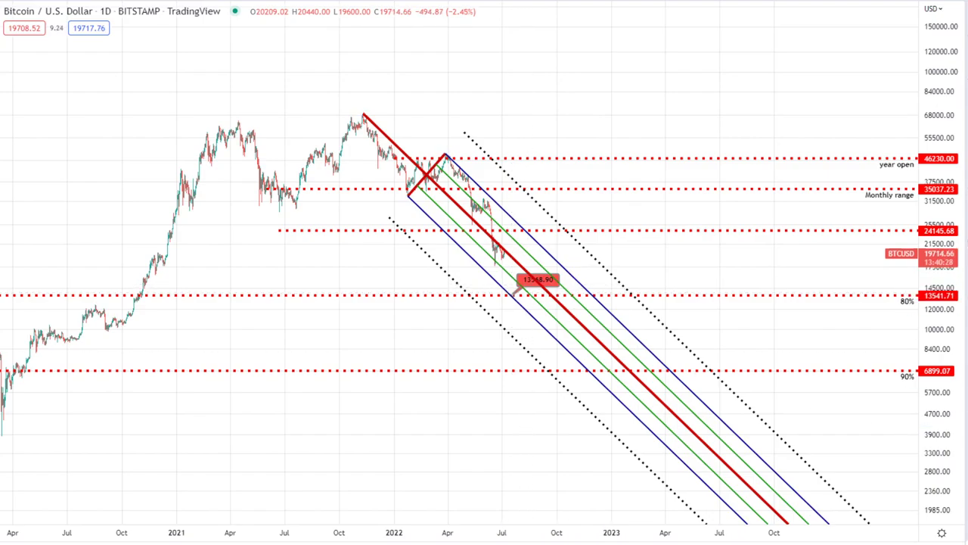
Restore the removed long-term rising pitchfork on the daily chart and frame its crossing with the falling pitchfork near the 80% level.
key("ctrl+z")
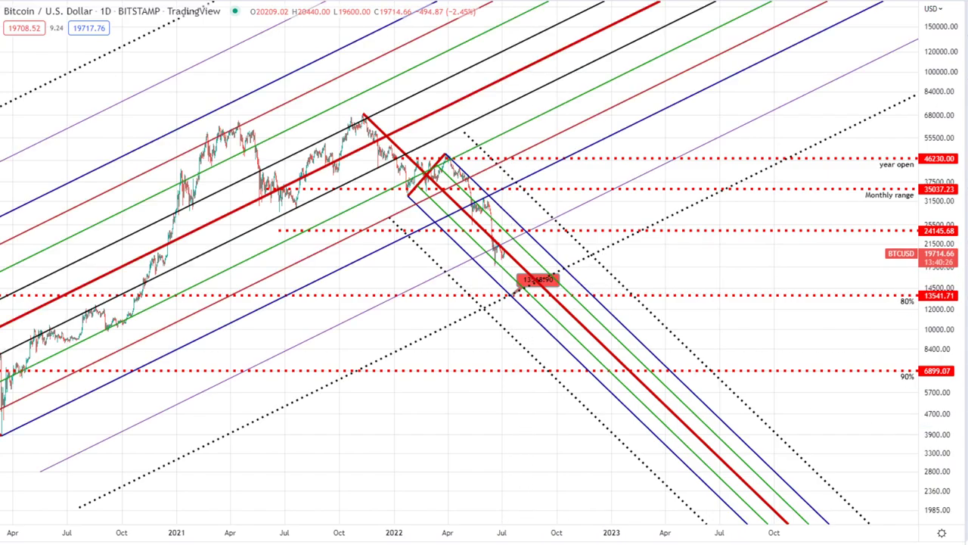
scroll(737, 197, "down", 5)
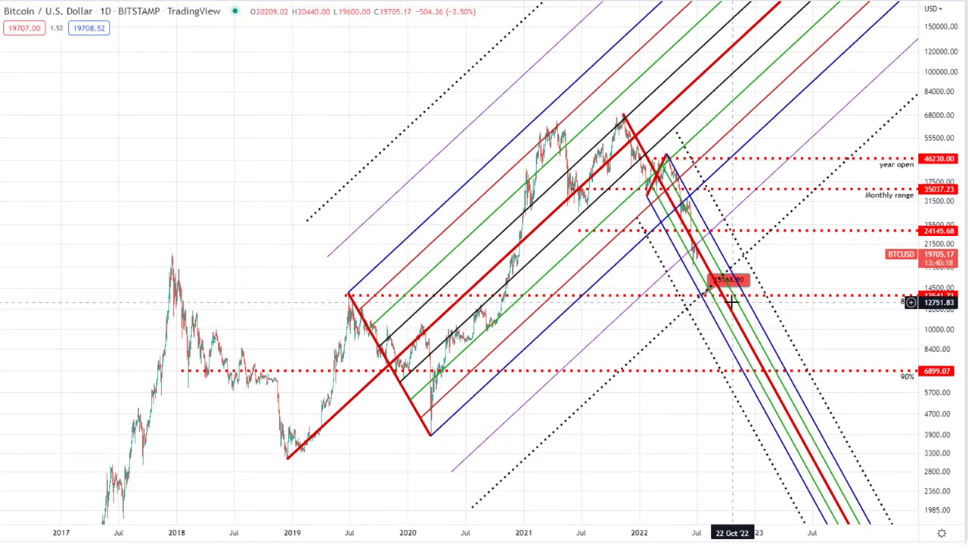
scroll(702, 298, "up", 3)
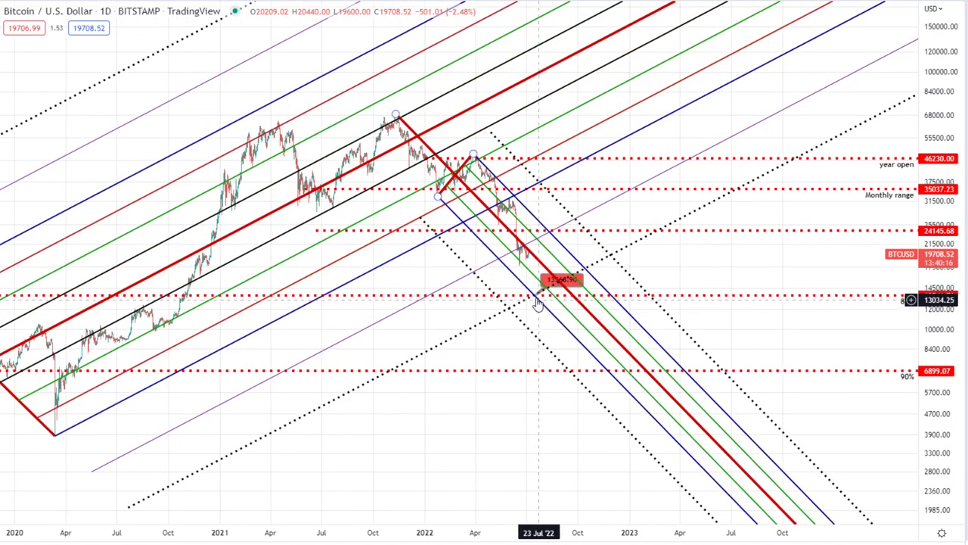
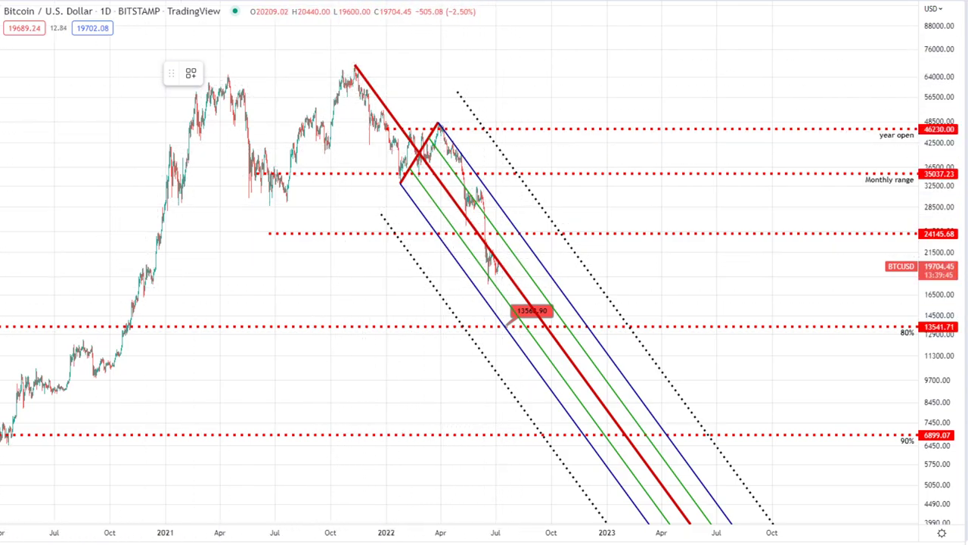
Draw a trend-based Fibonacci extension from about 69280 to 33224 and 48068, and check its levels on a linear price scale.
left_click(344, 65)
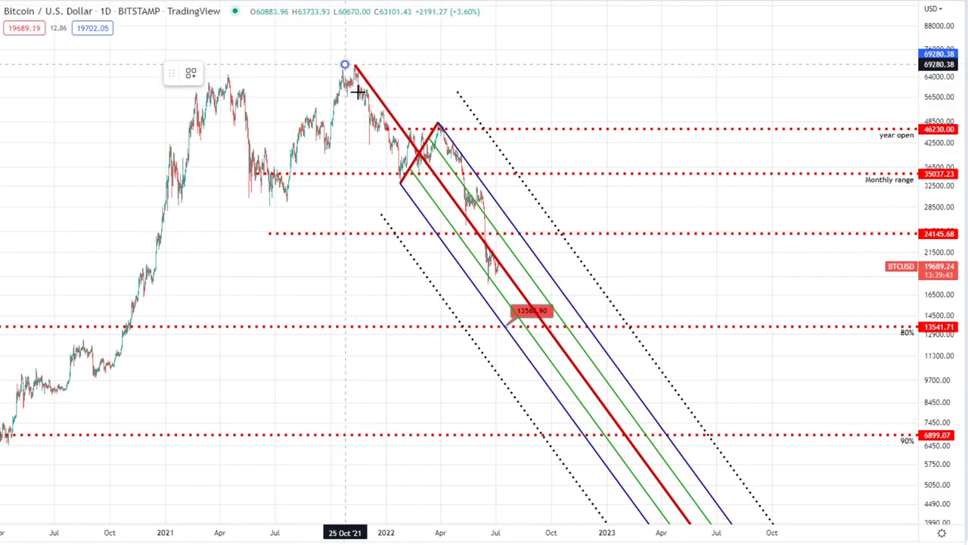
left_click(395, 181)
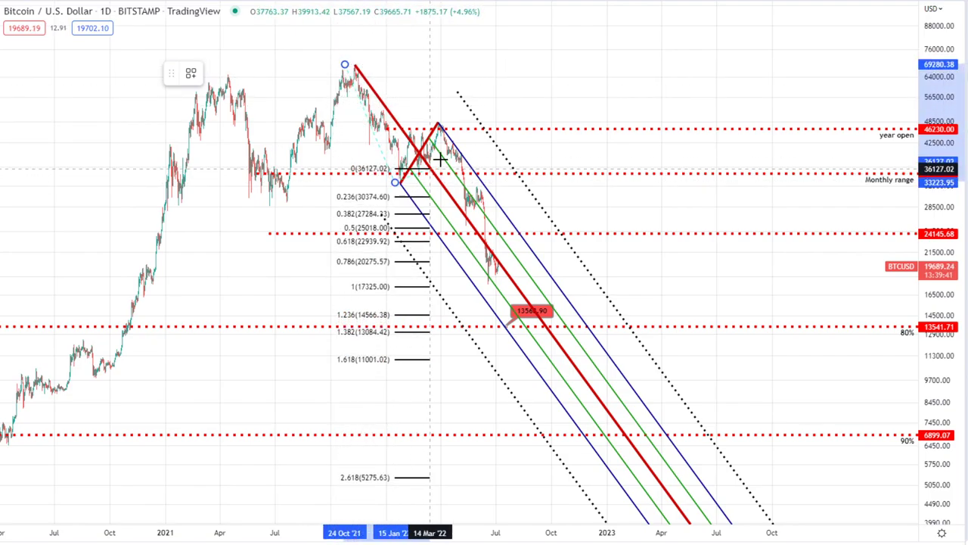
left_click(562, 123)
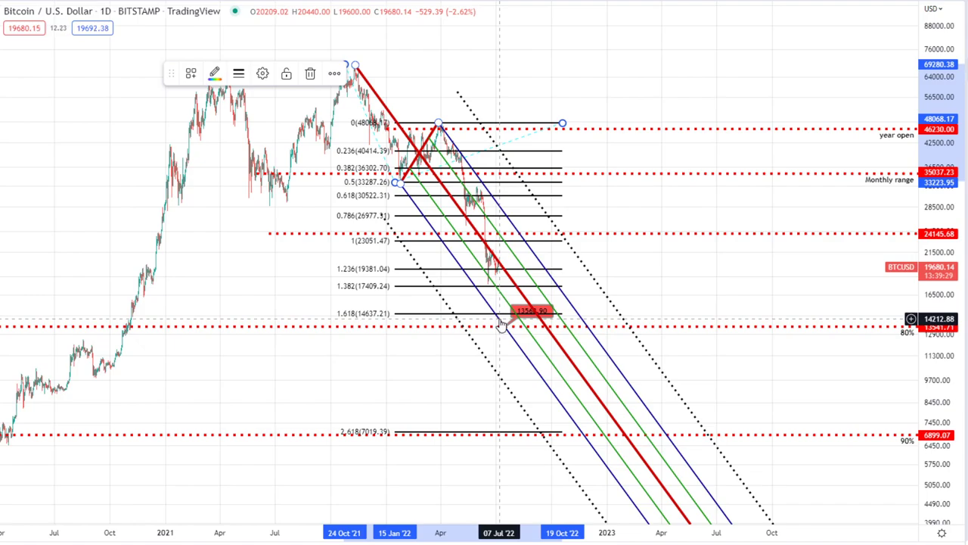
key("alt+l")
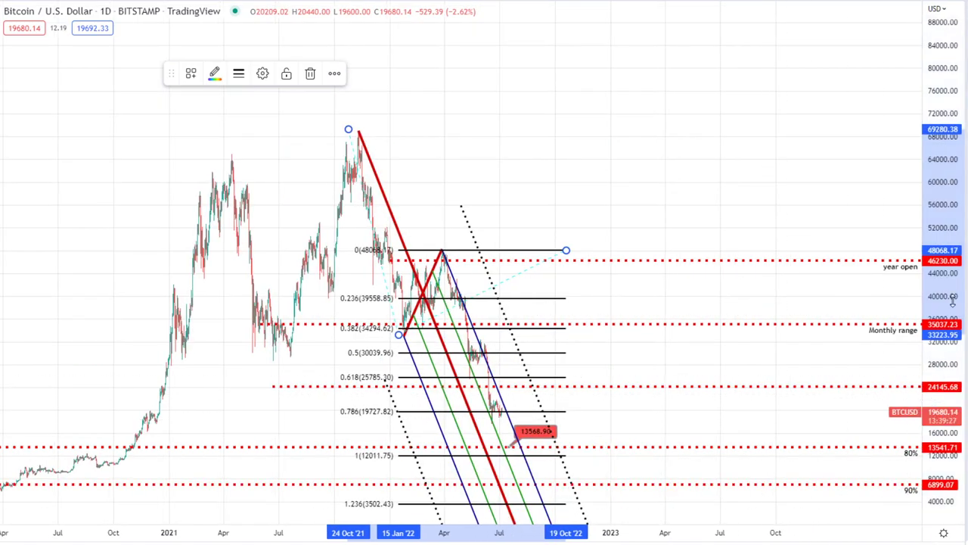
left_click_drag(943, 174, 943, 335)
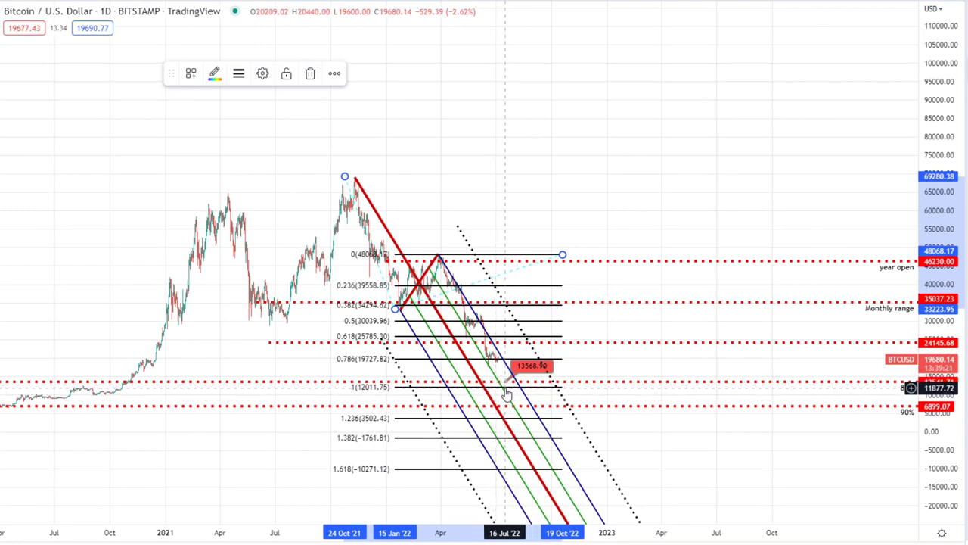
Delete the Fibonacci extension and return the daily Bitcoin chart to the logarithmic scale, showing history back to 2019.
left_click(311, 75)
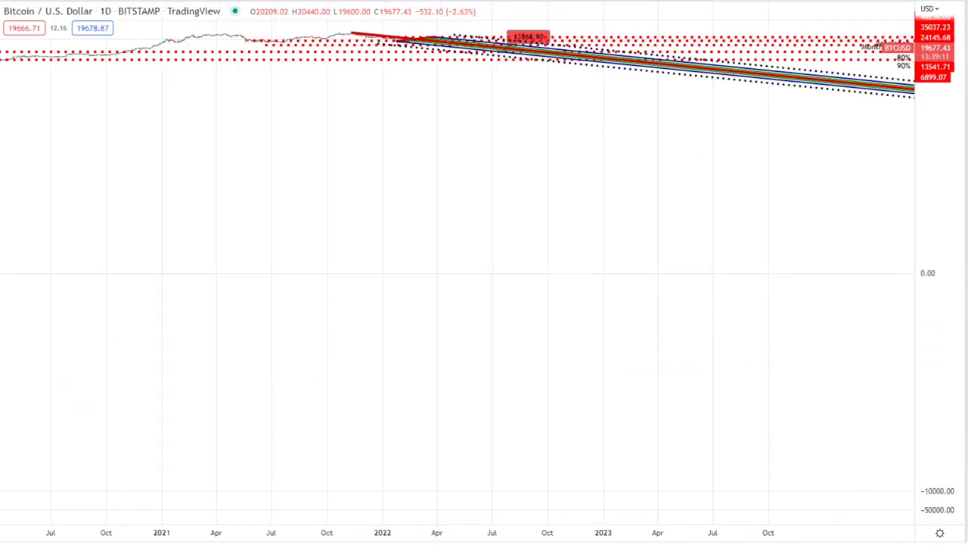
double_click(938, 317)
scroll(580, 308, "down", 3)
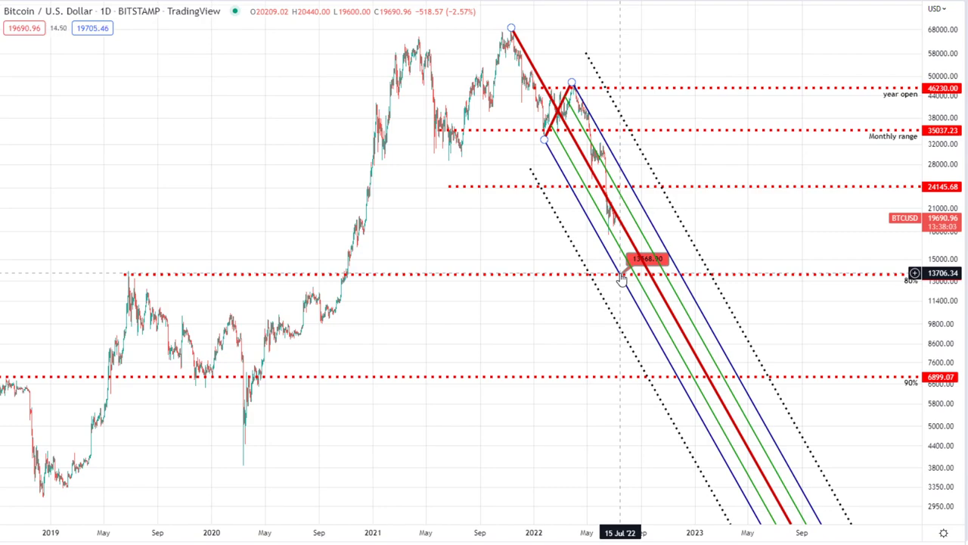
Open the US Nas 100 chart and examine its rising and falling pitchforks on the daily and weekly intervals.
scroll(620, 278, "up", 3)
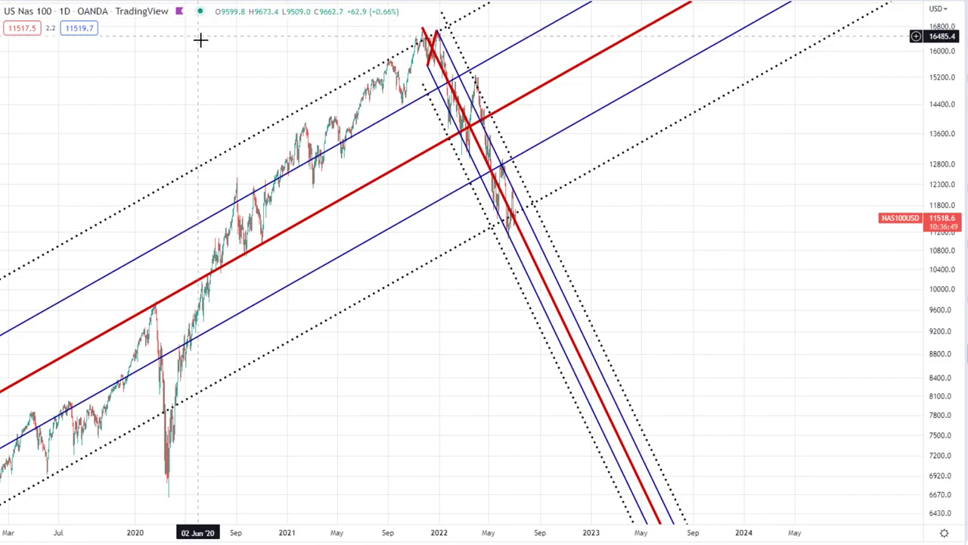
scroll(227, 64, "down", 5)
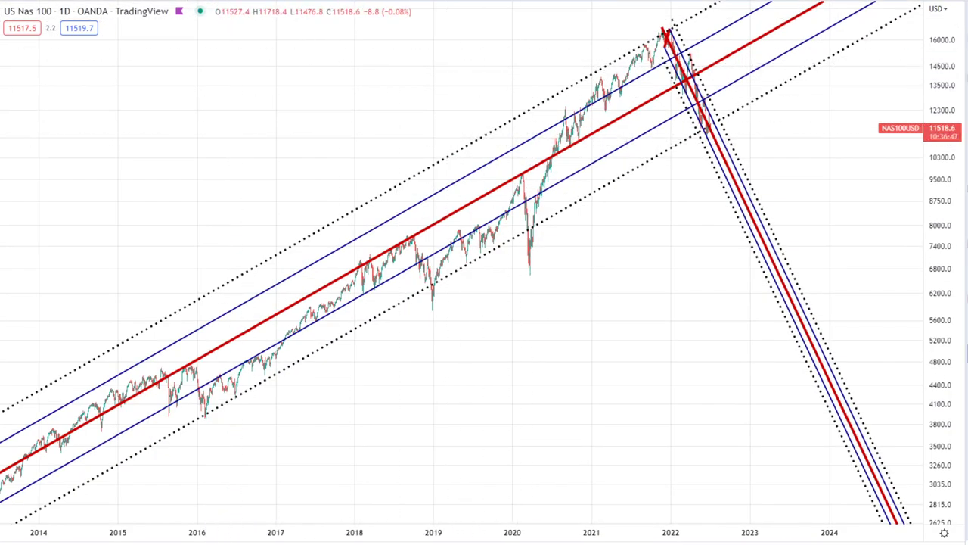
scroll(812, 272, "up", 6)
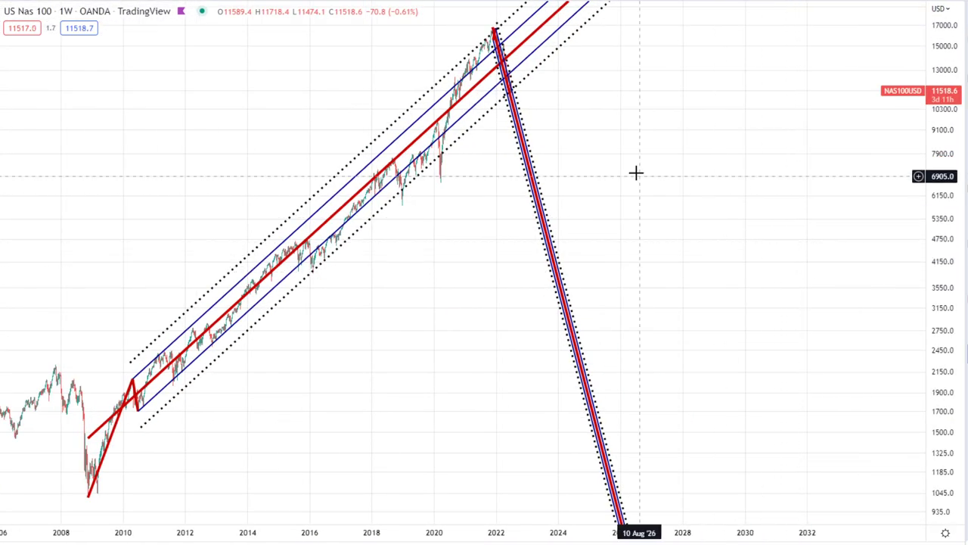
left_click_drag(595, 138, 742, 141)
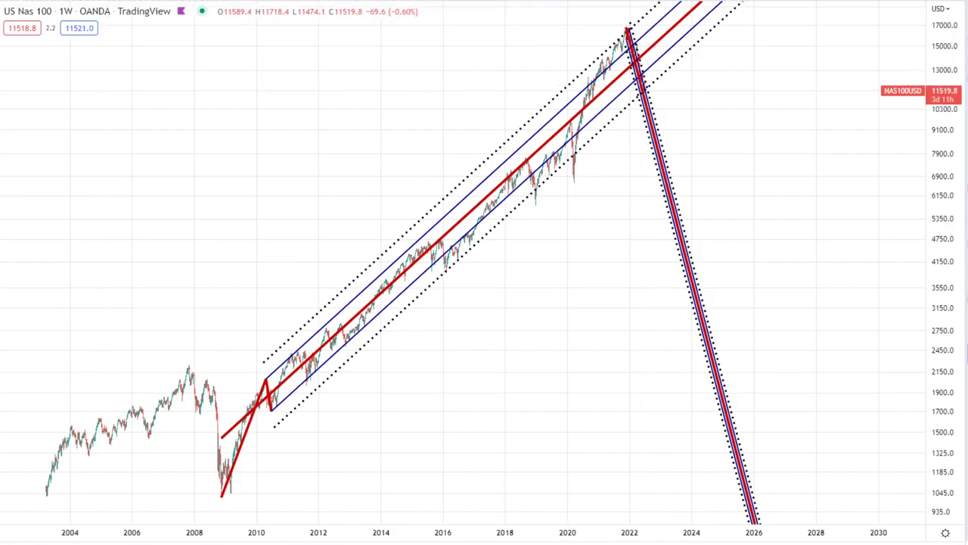
type("1D")
key("Return")
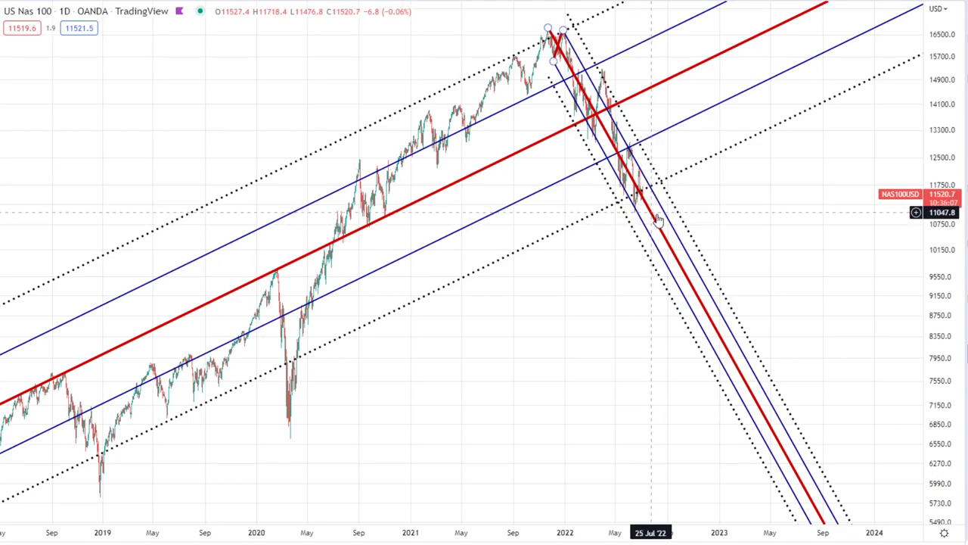
Switch the US Nas 100 chart to the 4-hour interval and frame April to July price within the falling pitchfork.
left_click(141, 2)
scroll(757, 330, "up", 5)
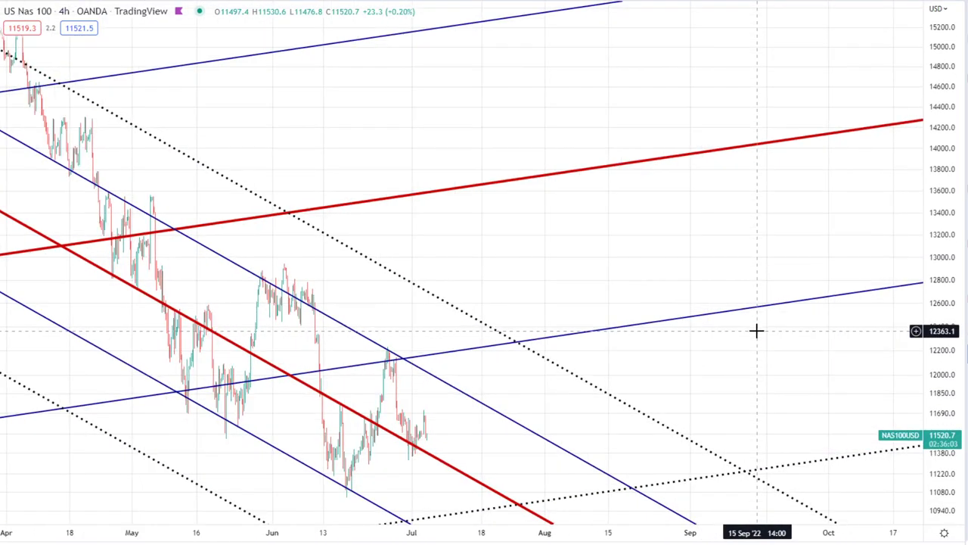
left_click_drag(502, 251, 755, 198)
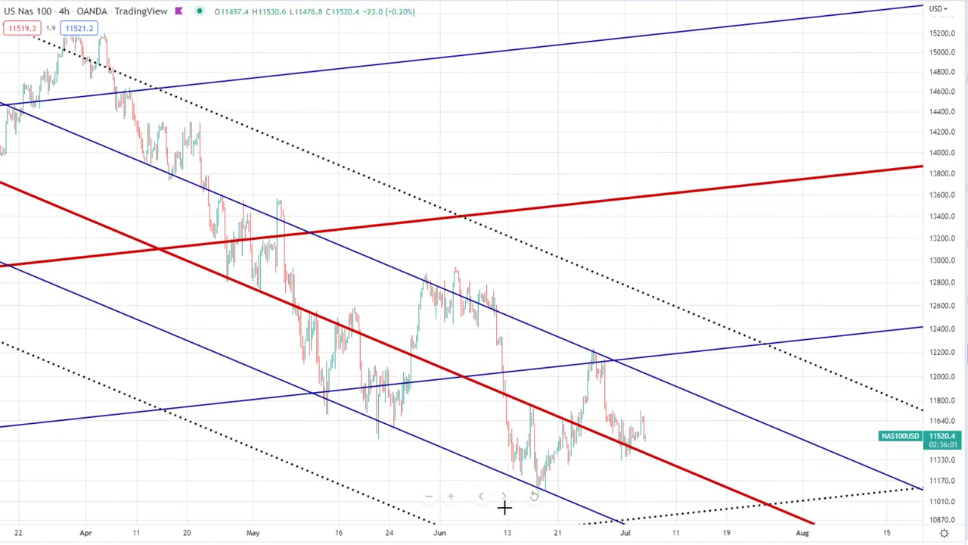
mouse_move(532, 498)
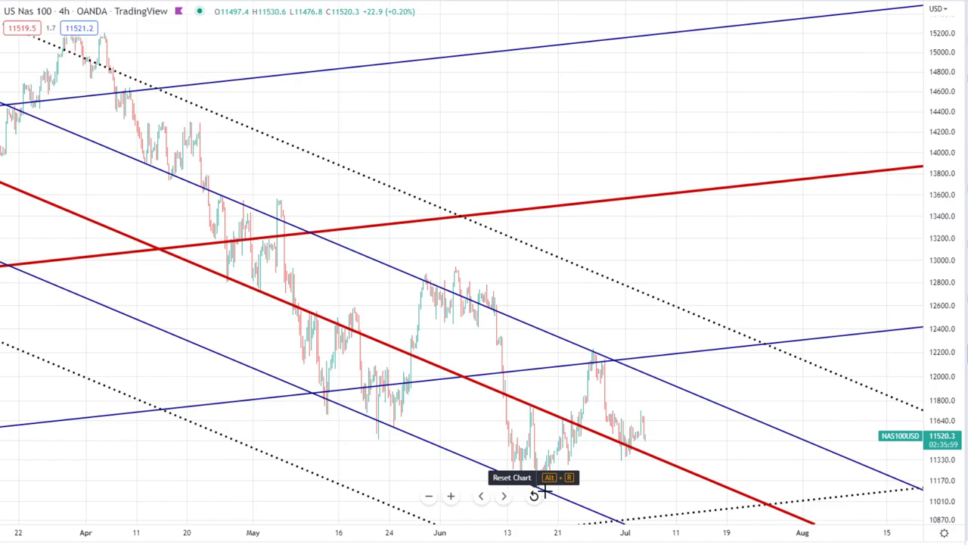
left_click_drag(945, 226, 946, 364)
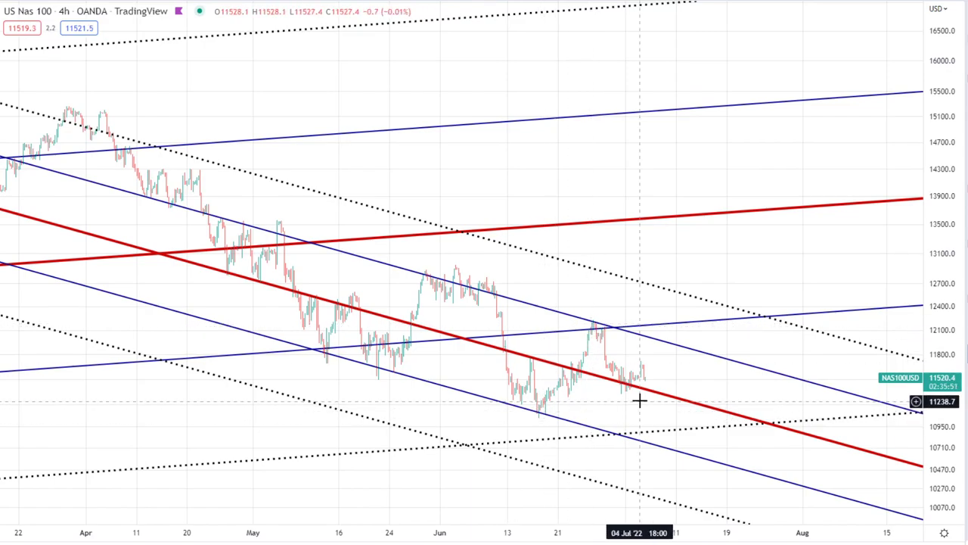
Fit the entire falling pitchfork from its late-2021 origin on the 4-hour US Nas 100 chart, leaving room for future dates.
scroll(640, 398, "down", 3)
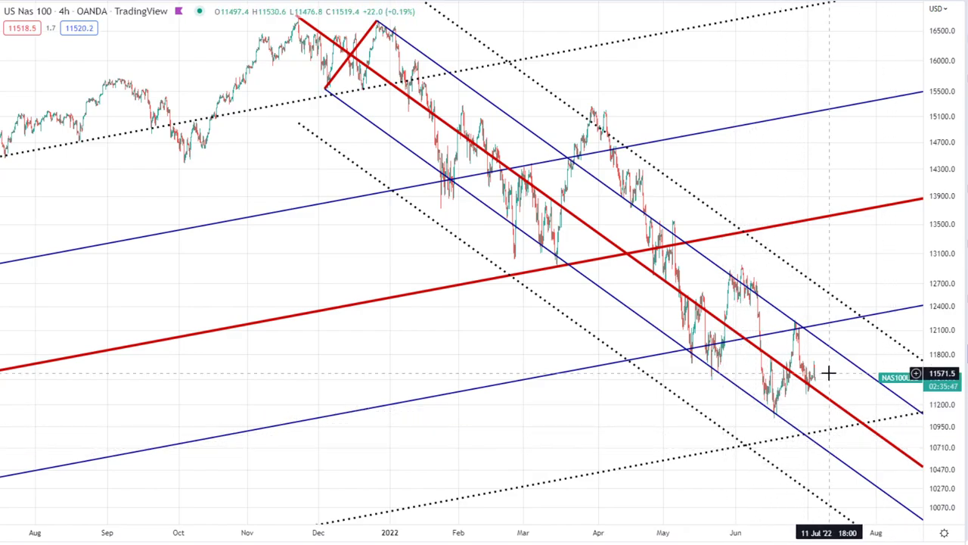
scroll(698, 301, "down", 3)
scroll(707, 183, "up", 2)
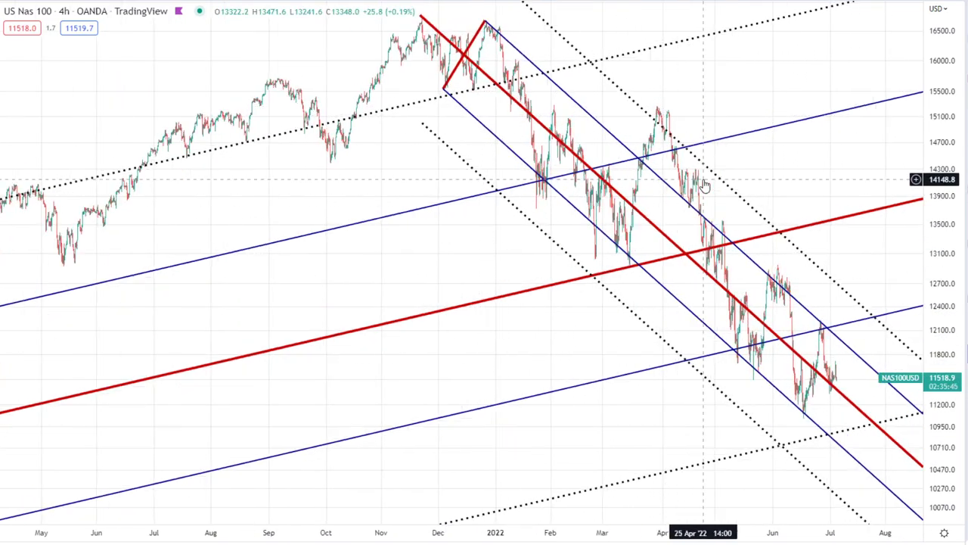
left_click_drag(947, 149, 948, 221)
scroll(783, 255, "down", 2)
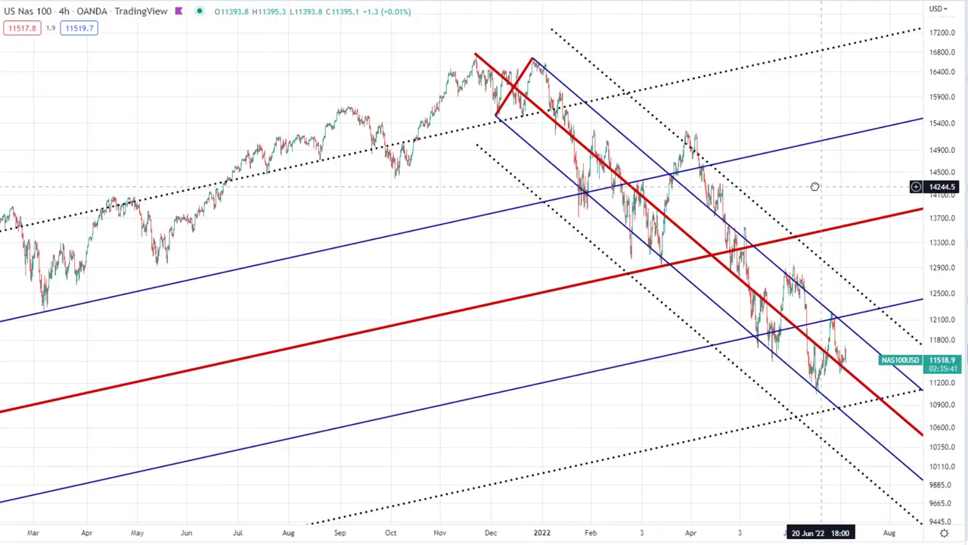
left_click_drag(815, 186, 743, 178)
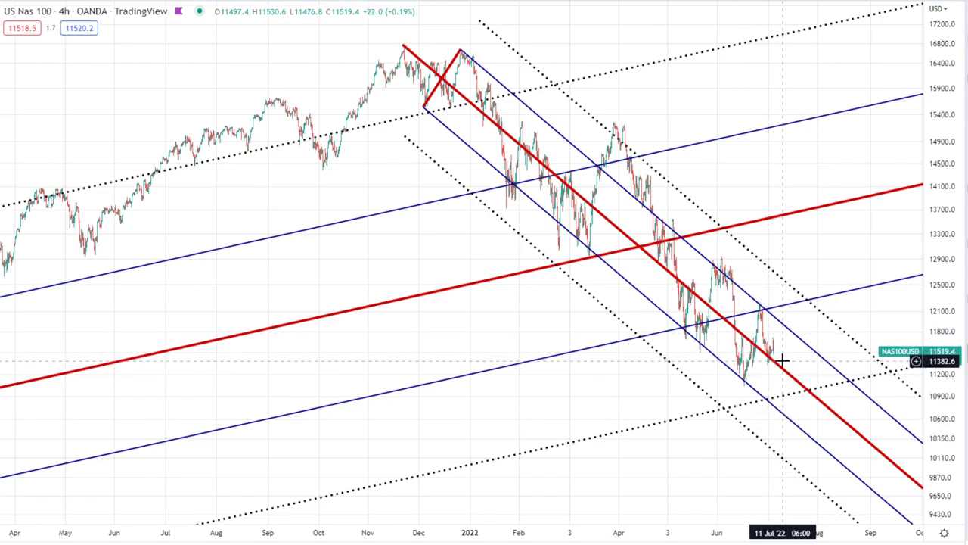
Switch the US Nas 100 chart to the 15-minute interval and examine price around the falling pitchfork's red median line.
type("15")
key("Return")
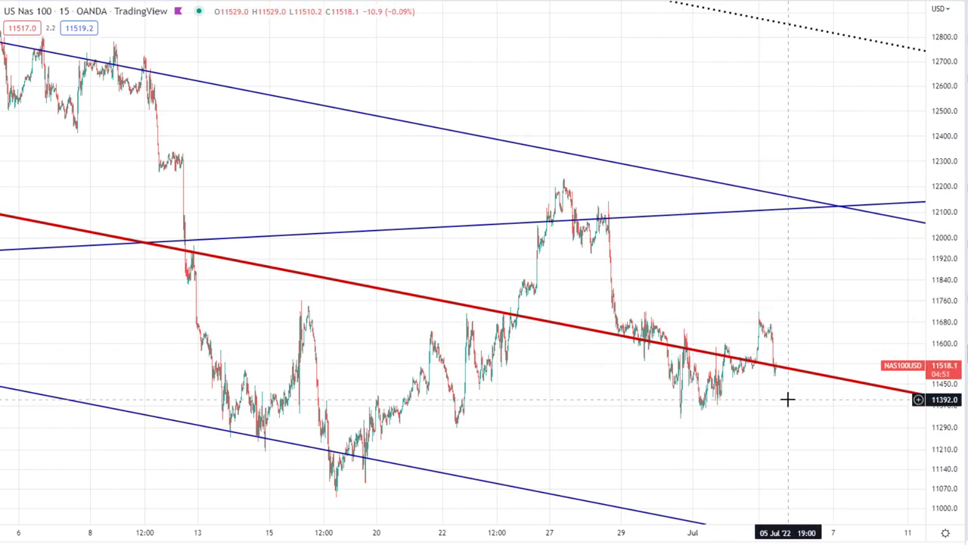
scroll(816, 340, "up", 3)
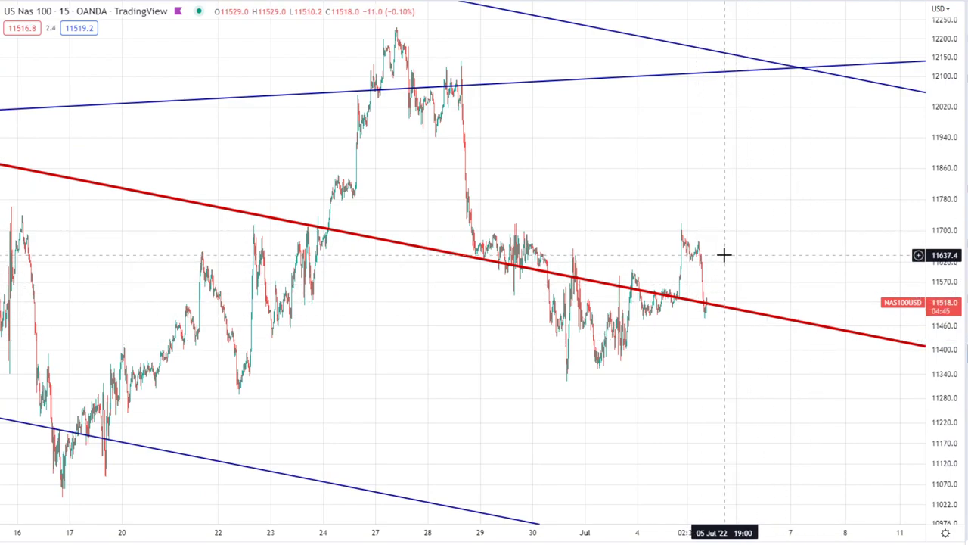
scroll(723, 255, "down", 5)
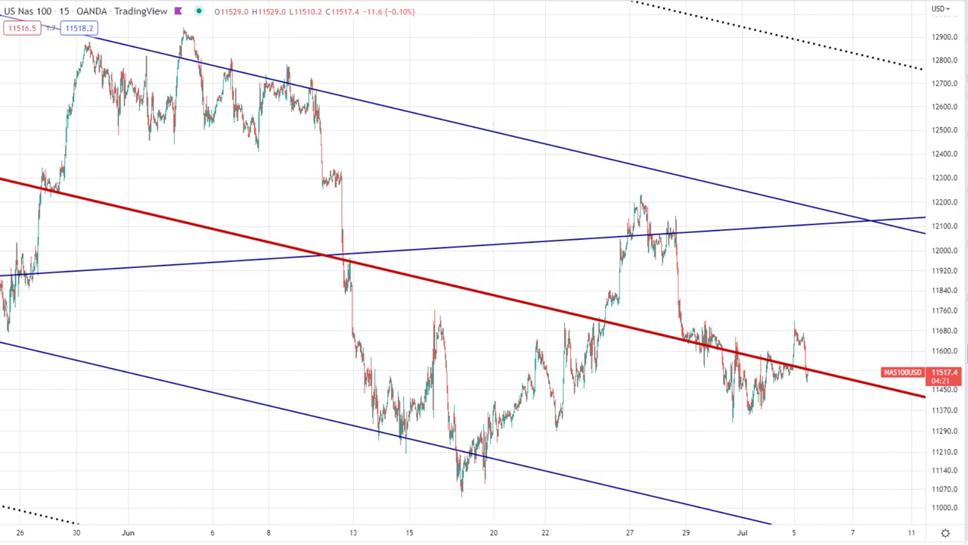
Return to the 4-hour Bitcoin chart and rescale it to show the lower blue pitchfork line crossing the 80% level.
key("ctrl+Tab")
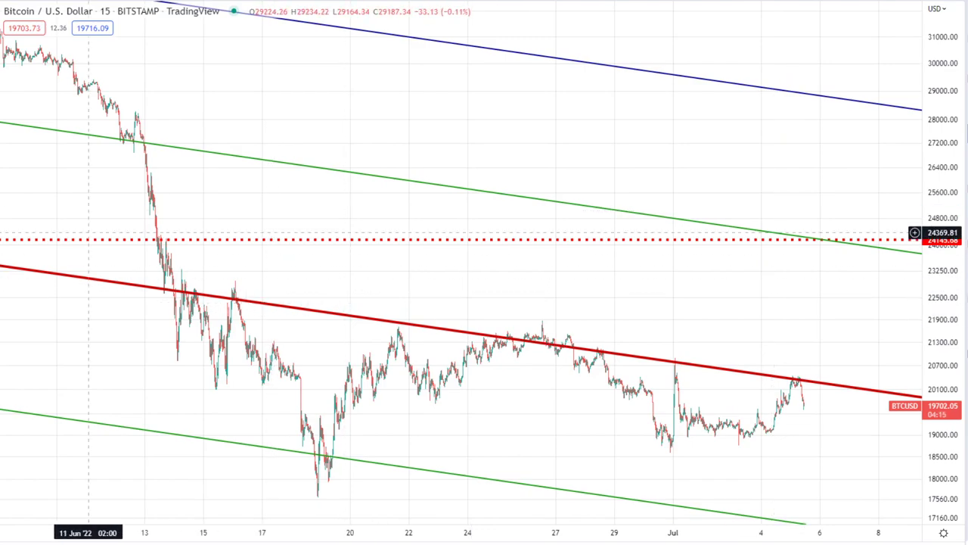
left_click(132, 2)
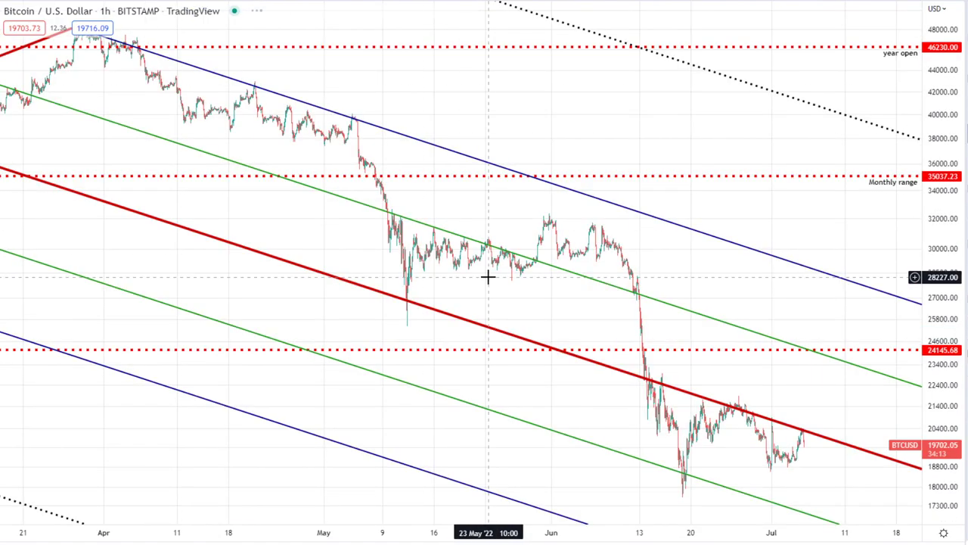
key("ctrl+Tab")
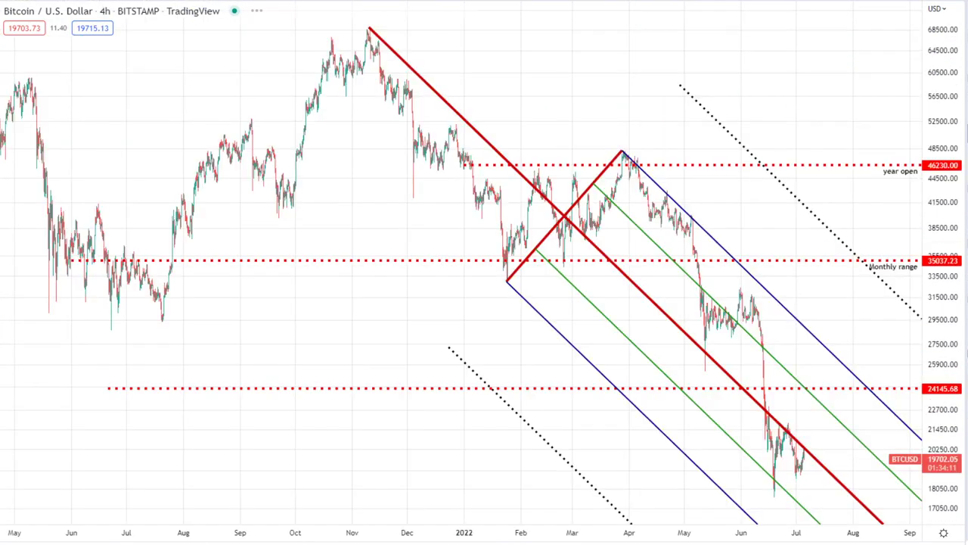
scroll(735, 428, "up", 3)
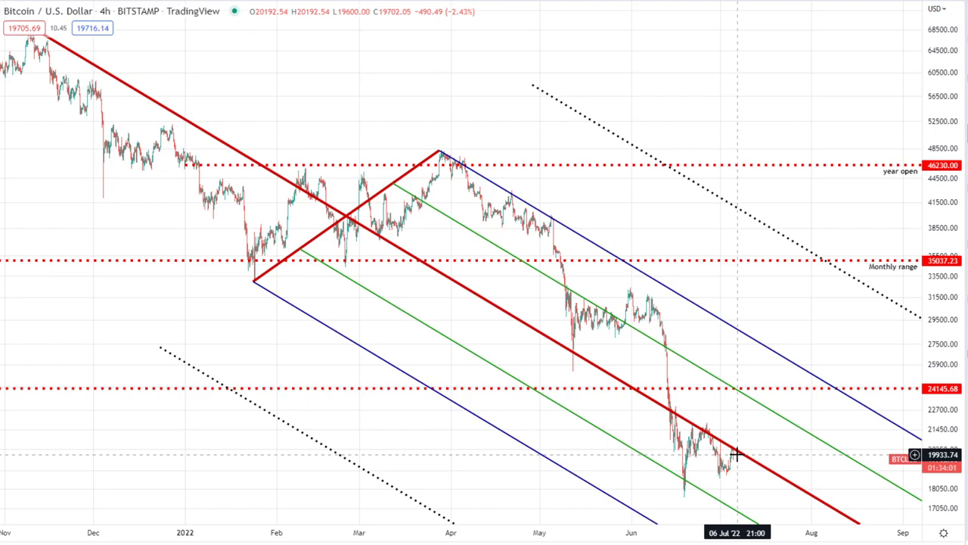
scroll(738, 447, "down", 3)
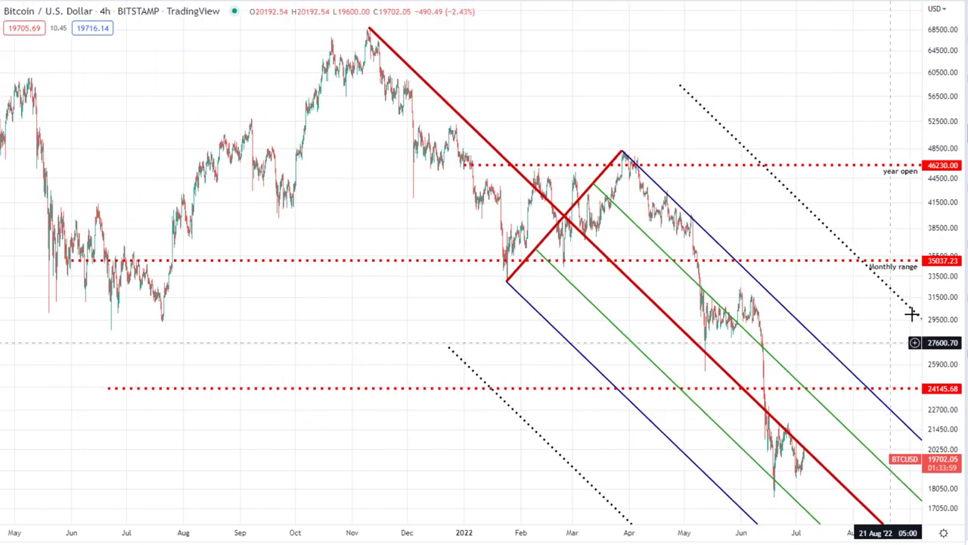
left_click_drag(938, 322, 942, 395)
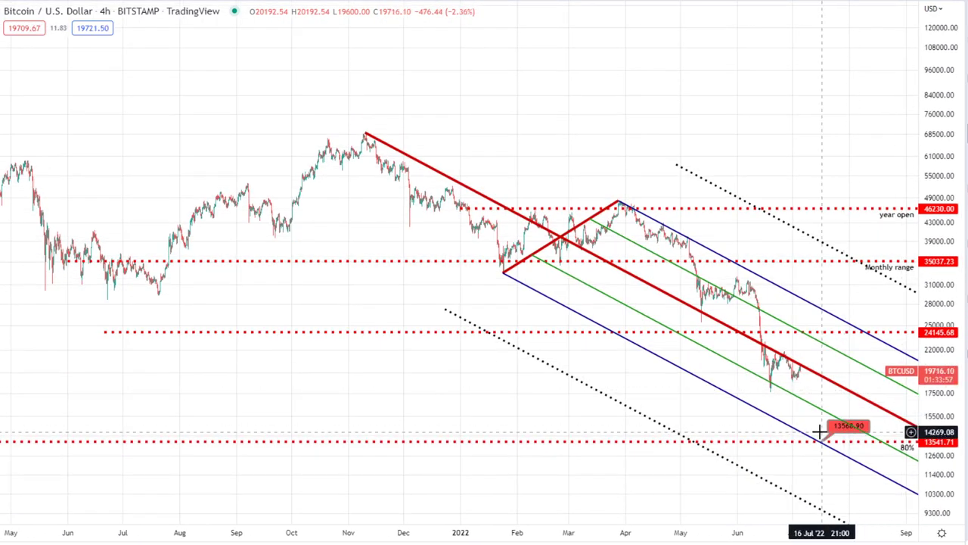